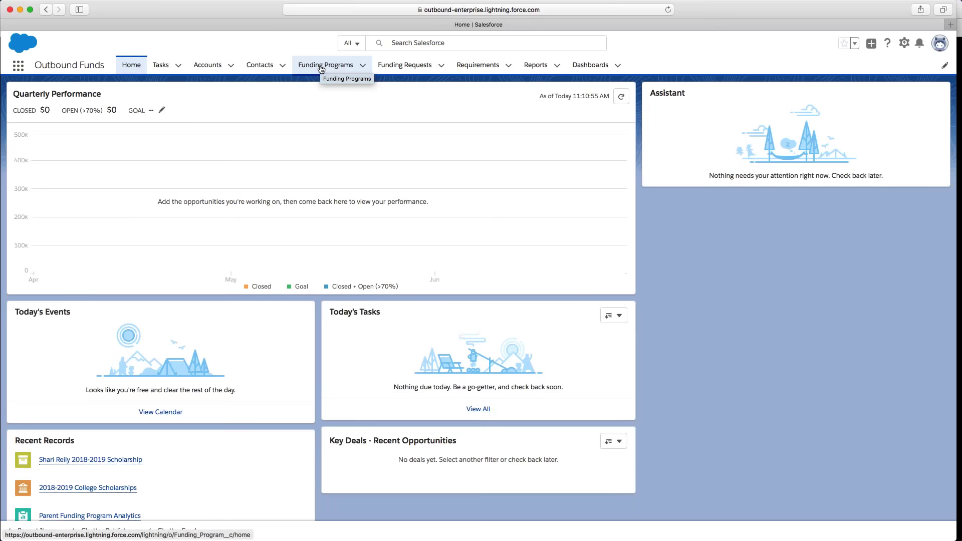
- Open the 2018-2019 STEAM Education funding program and review its parent program, program analysis and funding requests
click(322, 69)
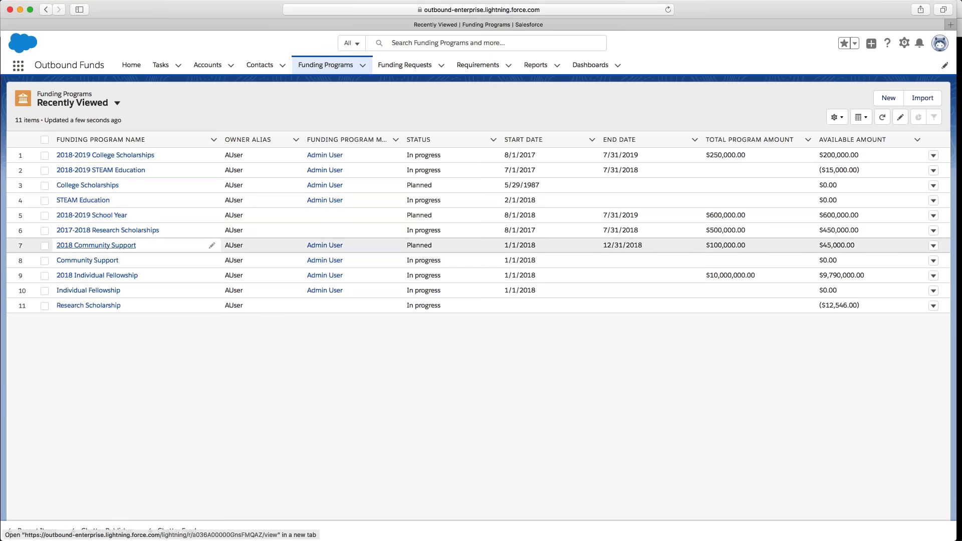
click(95, 171)
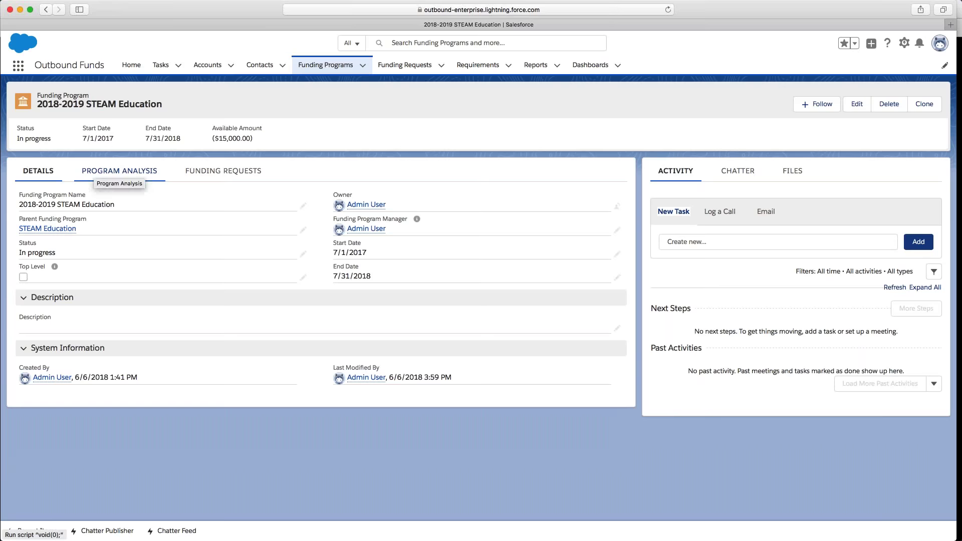
key(super+shift+backslash)
click(133, 204)
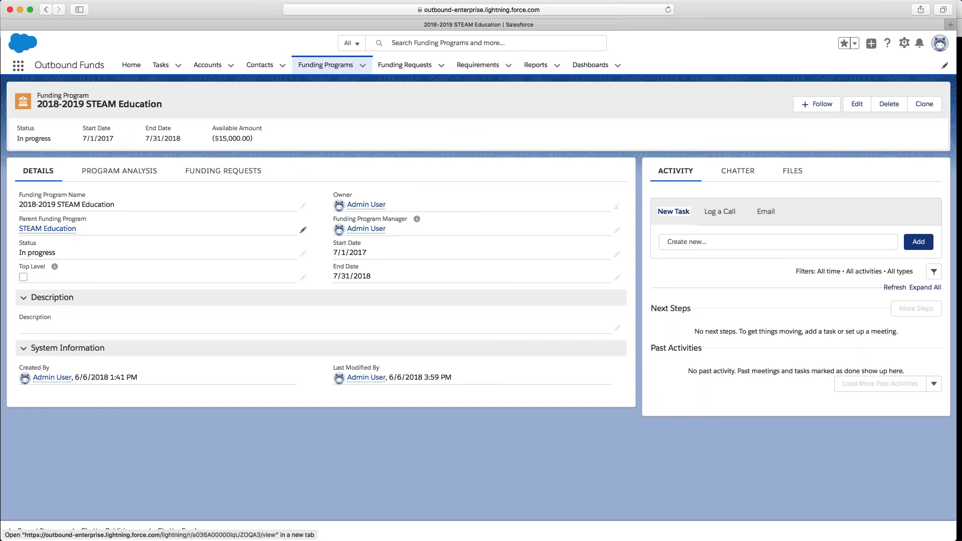
mouse_move(58, 228)
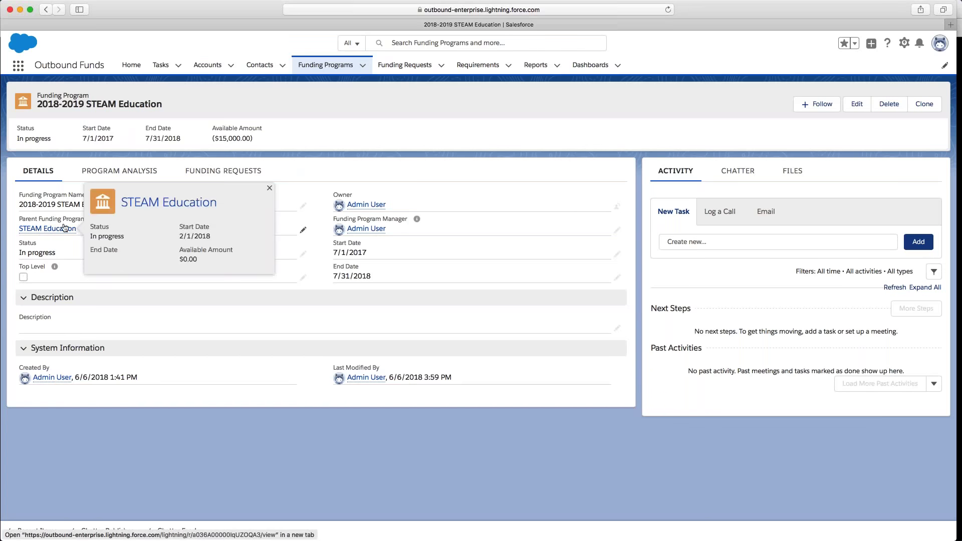
click(107, 172)
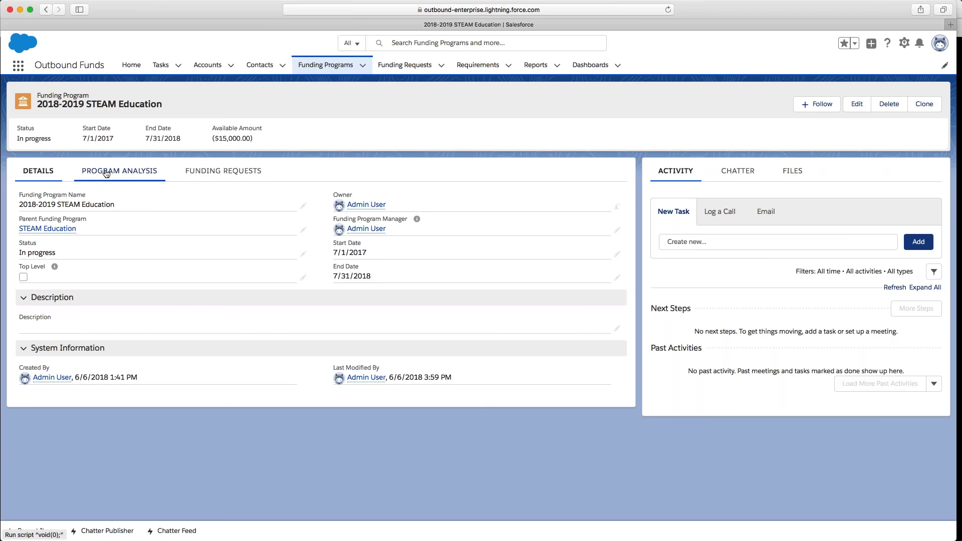
click(209, 173)
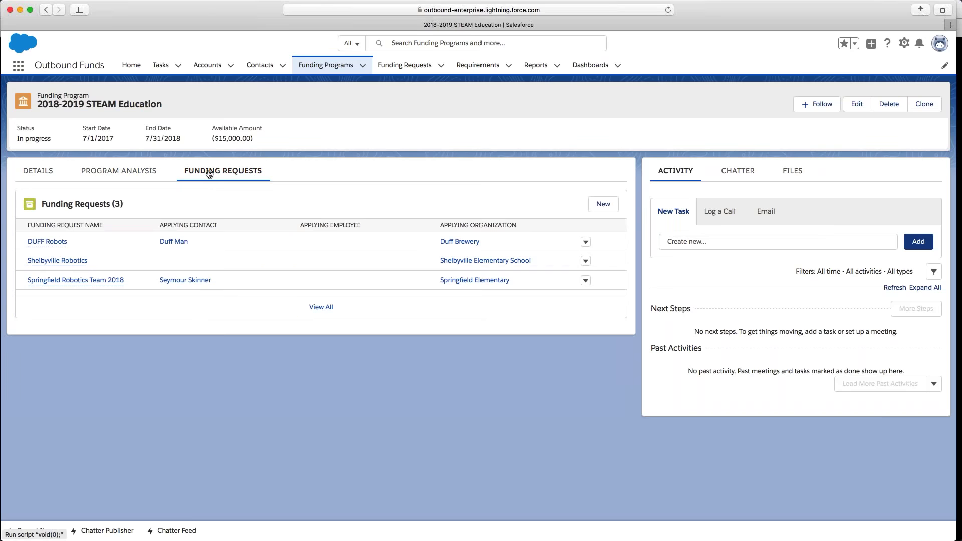
click(44, 175)
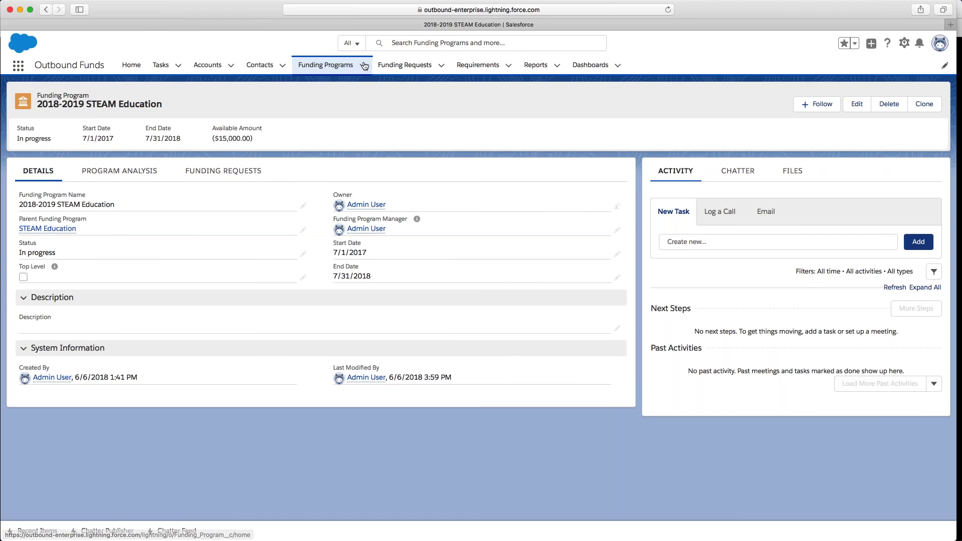
- Start a new funding program and name it Lake Springfield Cleanup
click(363, 65)
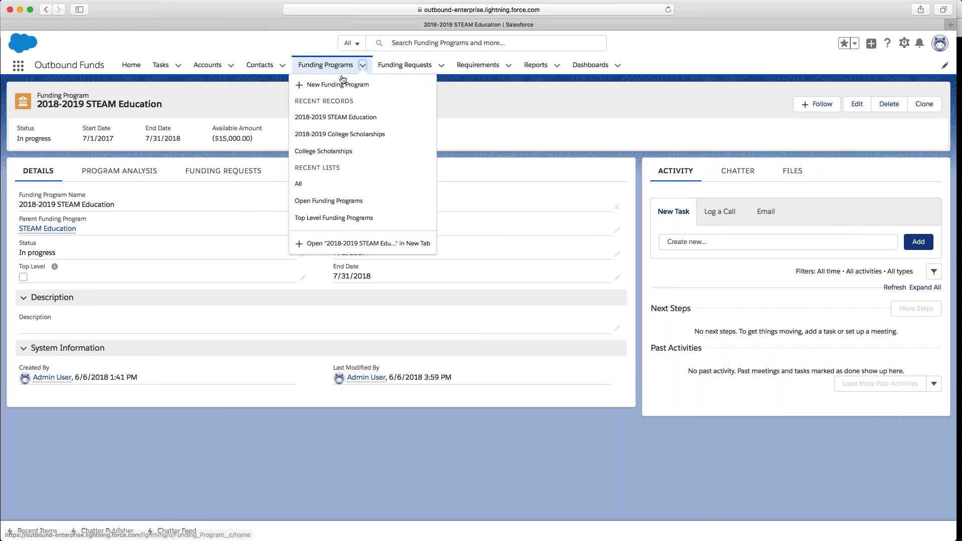
click(332, 89)
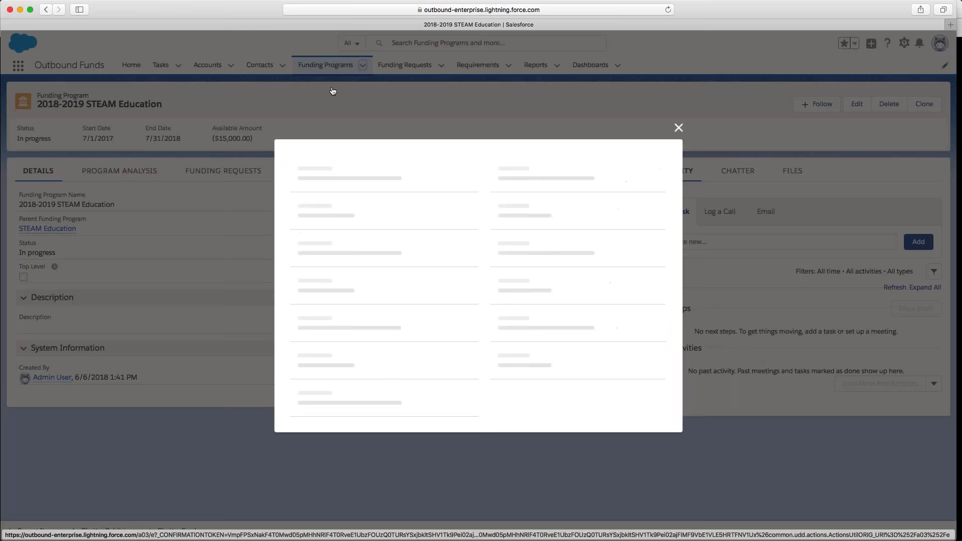
text(Lake Sprin)
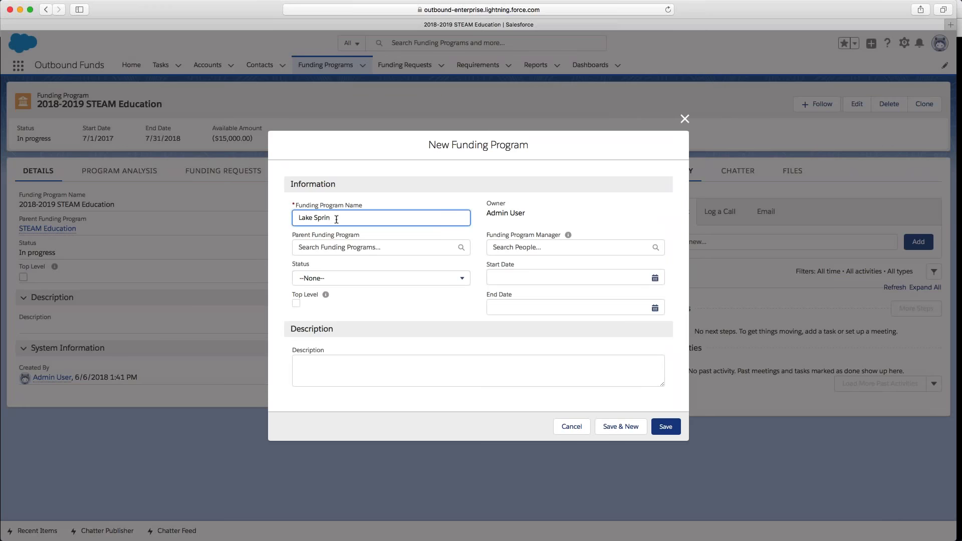
text(gfield Cleanup)
- Try to find a parent funding program by searching for "envi"
click(332, 251)
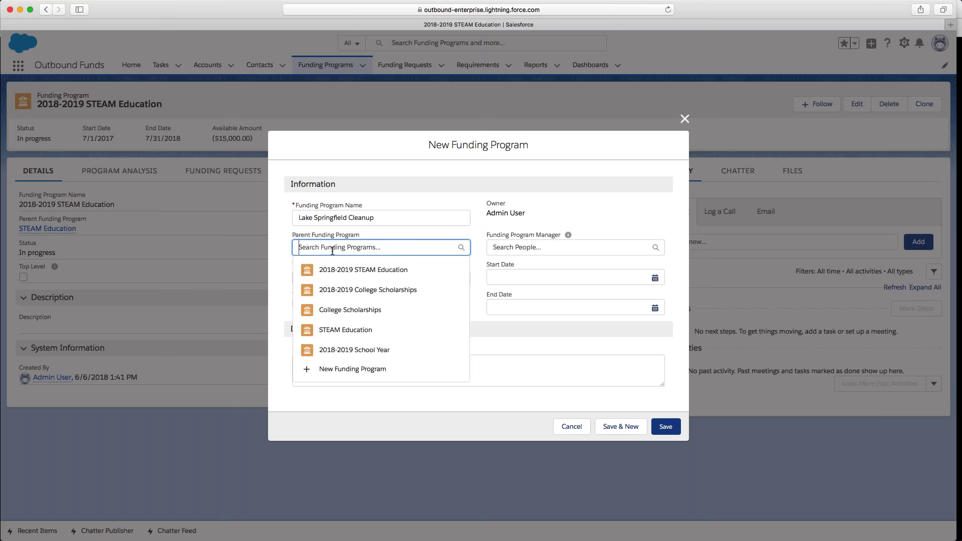
key(super+shift+backslash)
click(357, 192)
text(enviro)
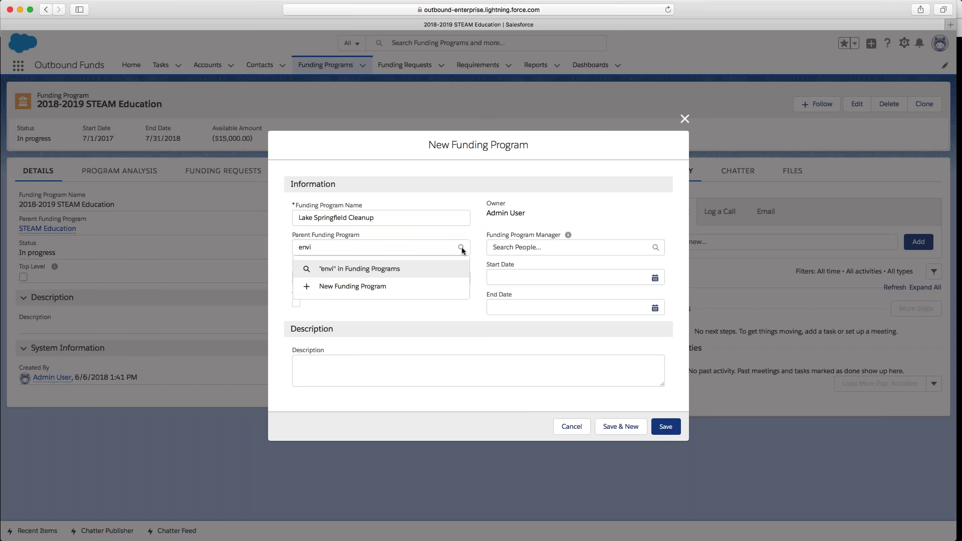
click(243, 238)
click(327, 242)
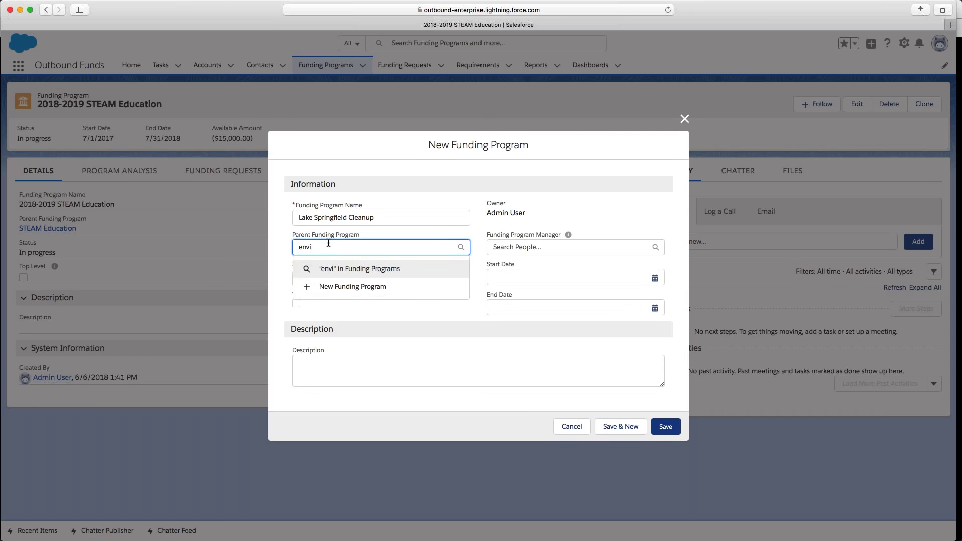
key(BackSpace)
key(BackSpace)
key(BackSpace)
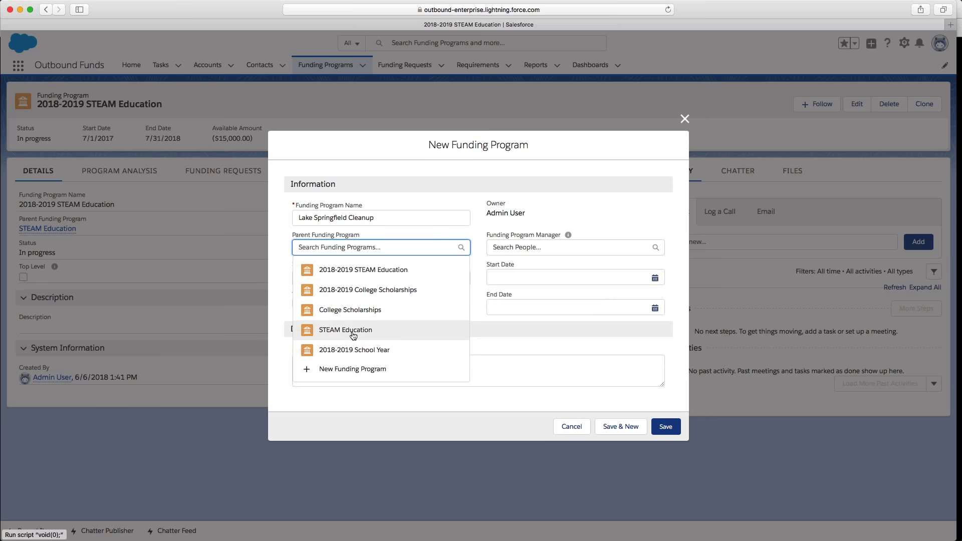
- Assign 2018-2019 STEAM Education as the parent program, In progress as the status and Admin User as the funding program manager
click(360, 271)
click(323, 283)
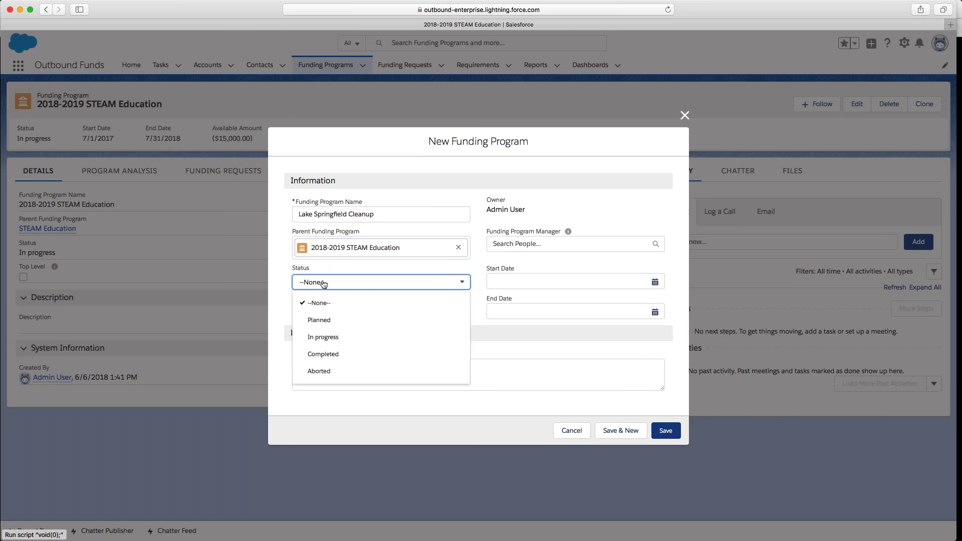
click(324, 337)
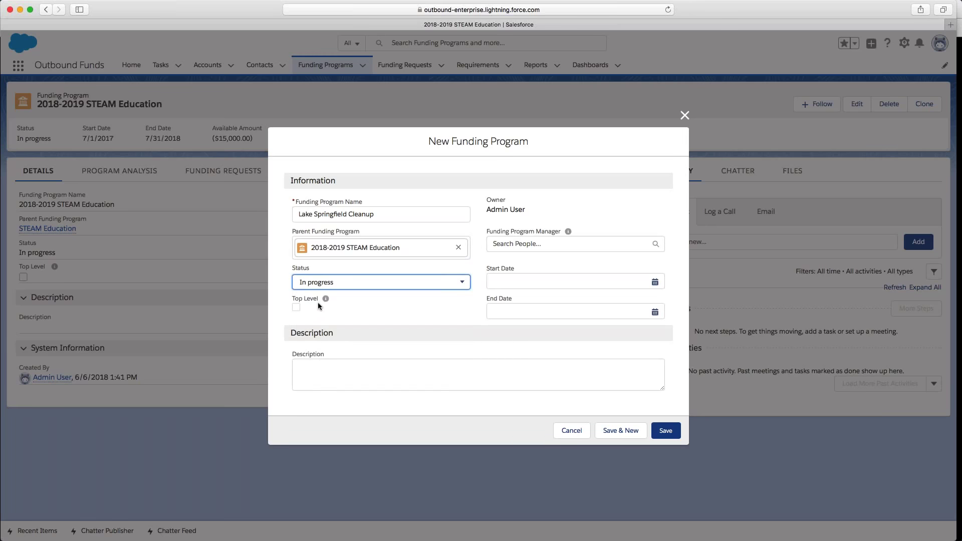
click(512, 245)
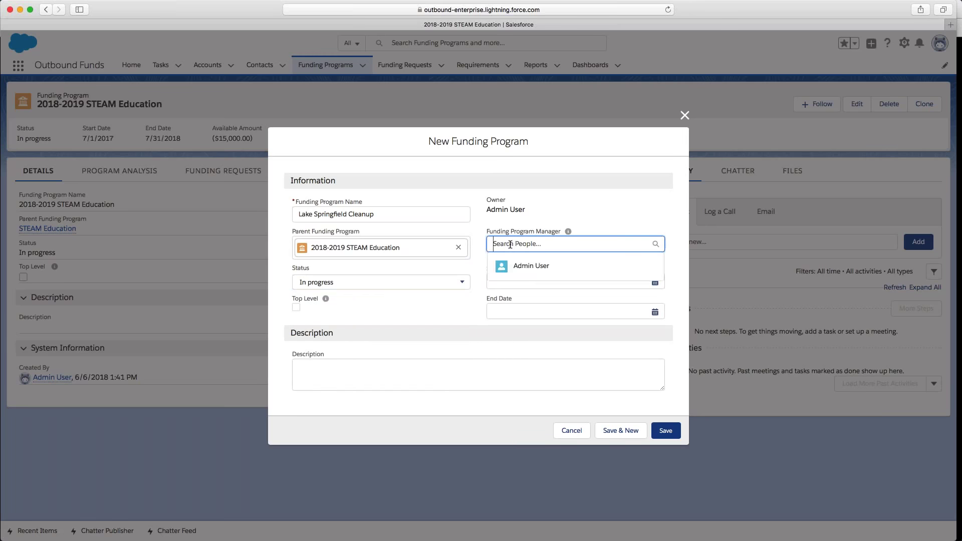
click(522, 269)
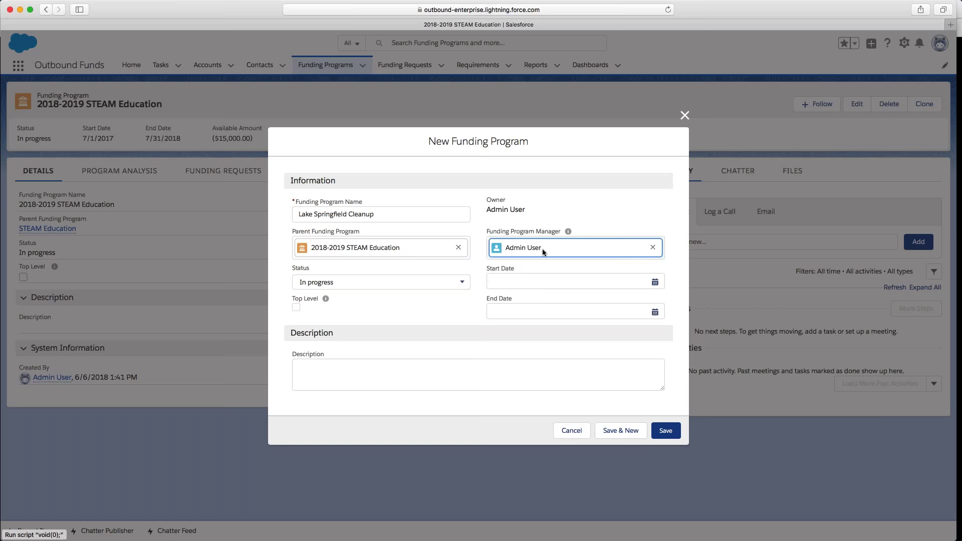
- Set the funding program's start date to 1/1/2018 and save the record
click(509, 279)
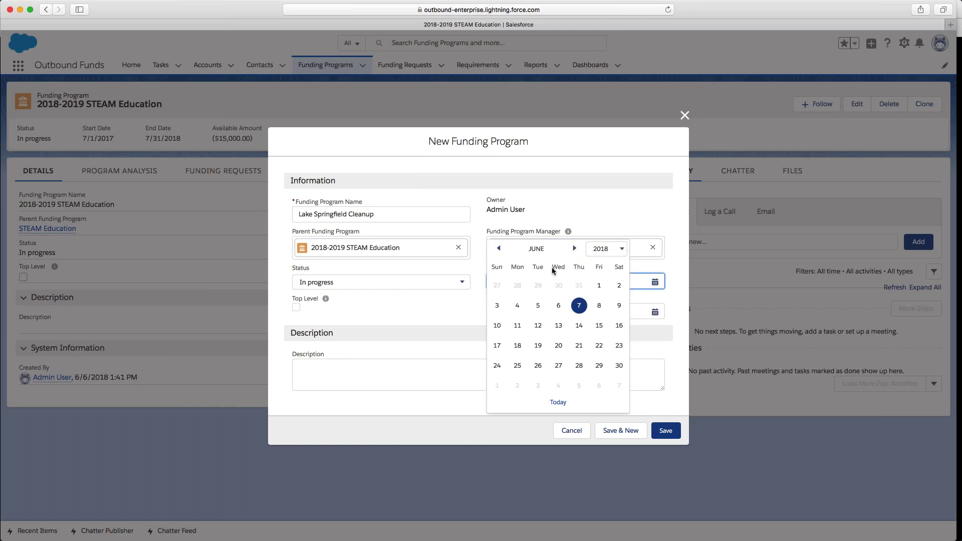
click(499, 249)
click(499, 248)
click(499, 249)
click(499, 249)
click(499, 249)
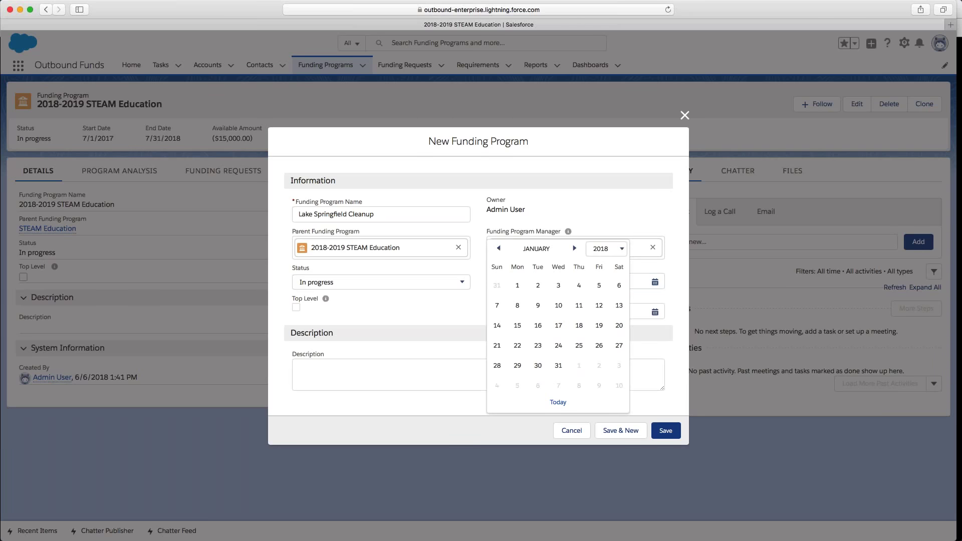
click(517, 286)
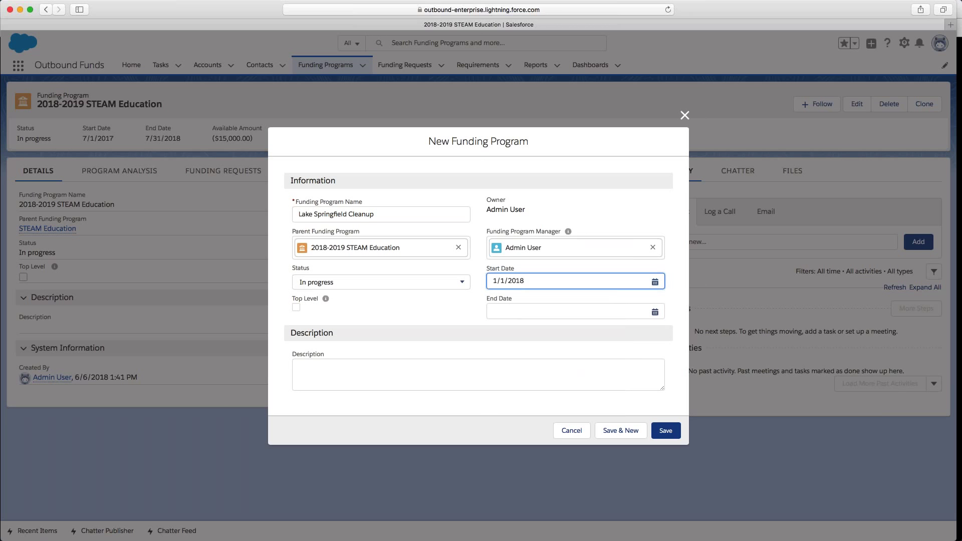
click(666, 431)
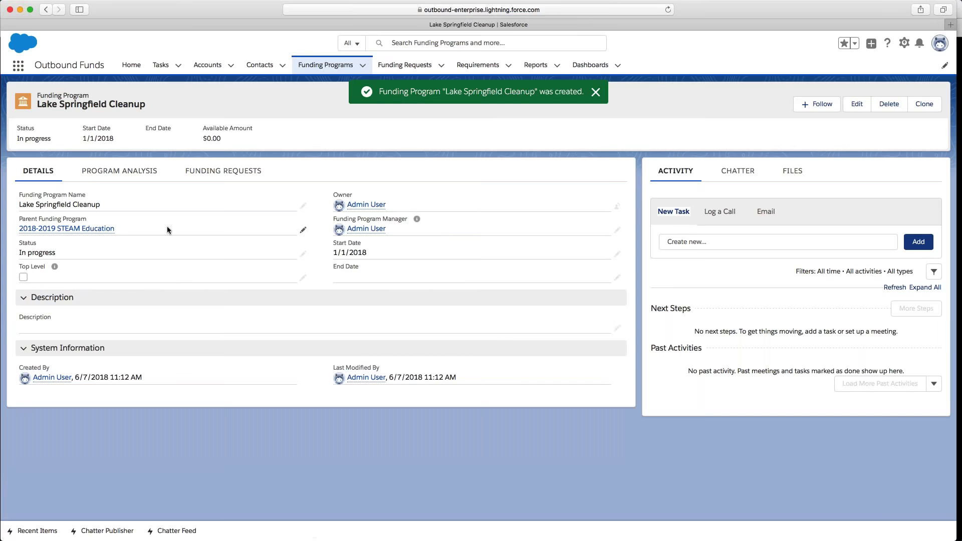
- Examine the Lake Springfield Cleanup program's available amount, editable fields and program analysis without changing anything
drag(204, 128, 287, 128)
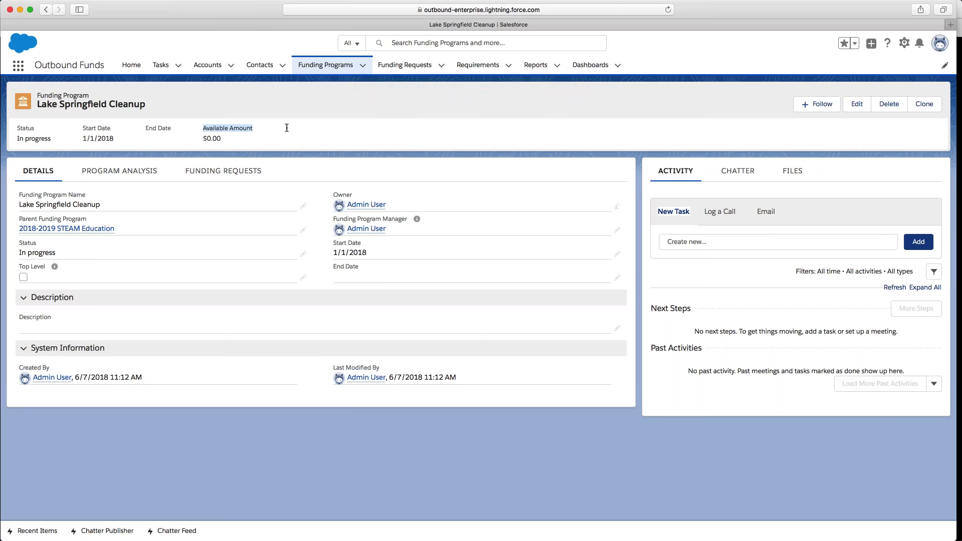
click(857, 103)
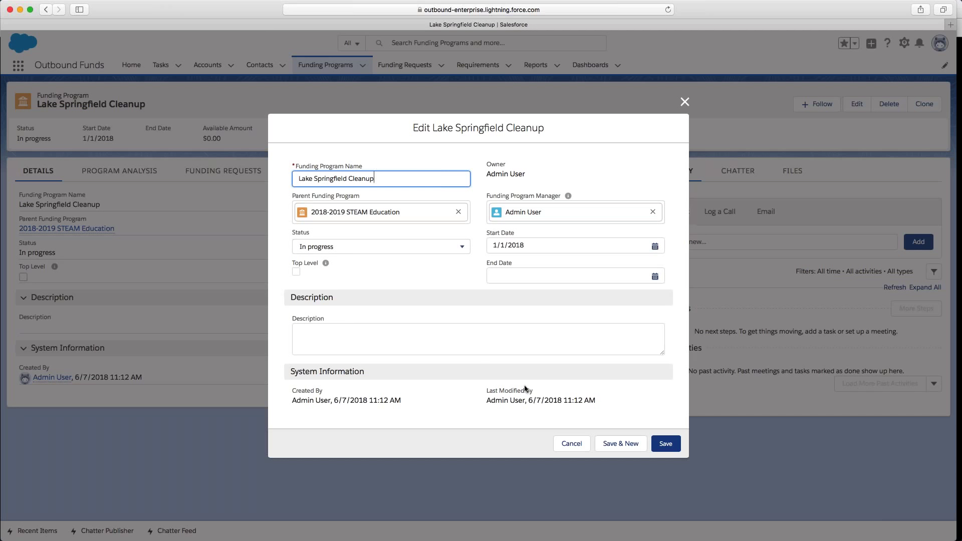
click(573, 445)
click(573, 445)
click(204, 172)
click(119, 171)
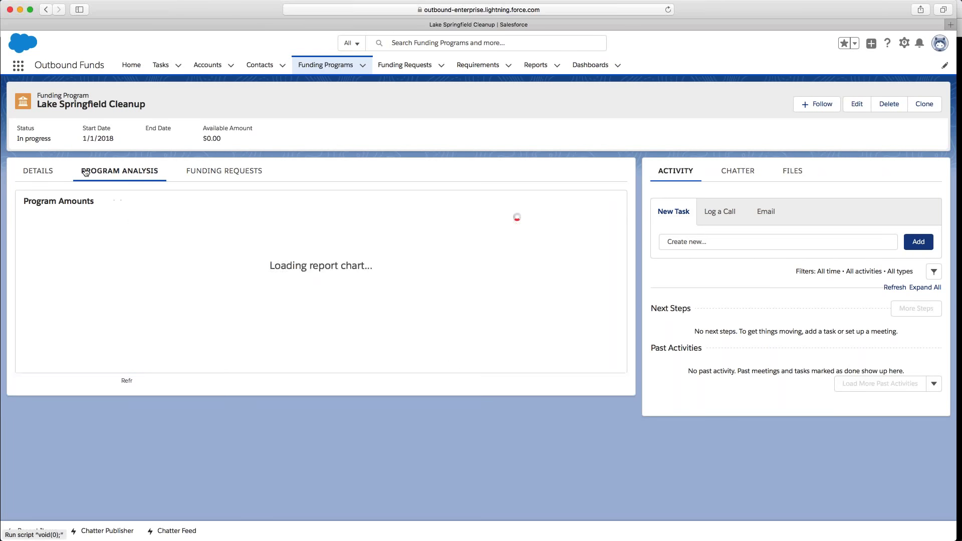
click(37, 173)
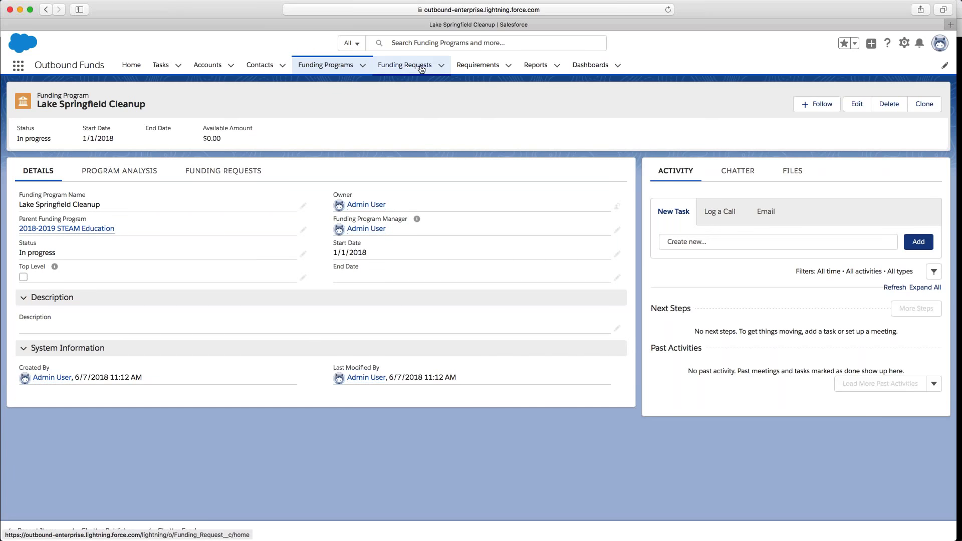
- Start a funding request named Remove 3 Eyed Fish under Lake Springfield Cleanup with application date 6/7/2018
click(223, 170)
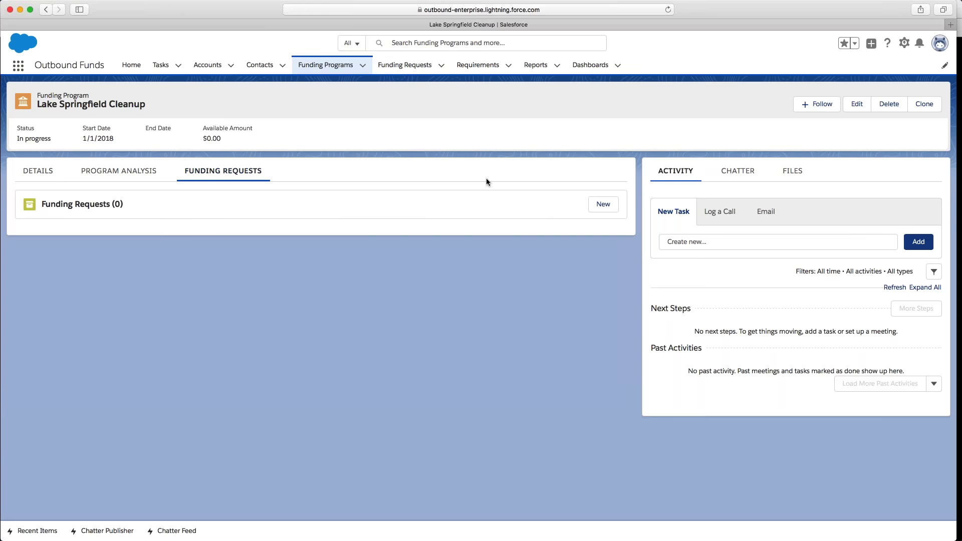
click(603, 205)
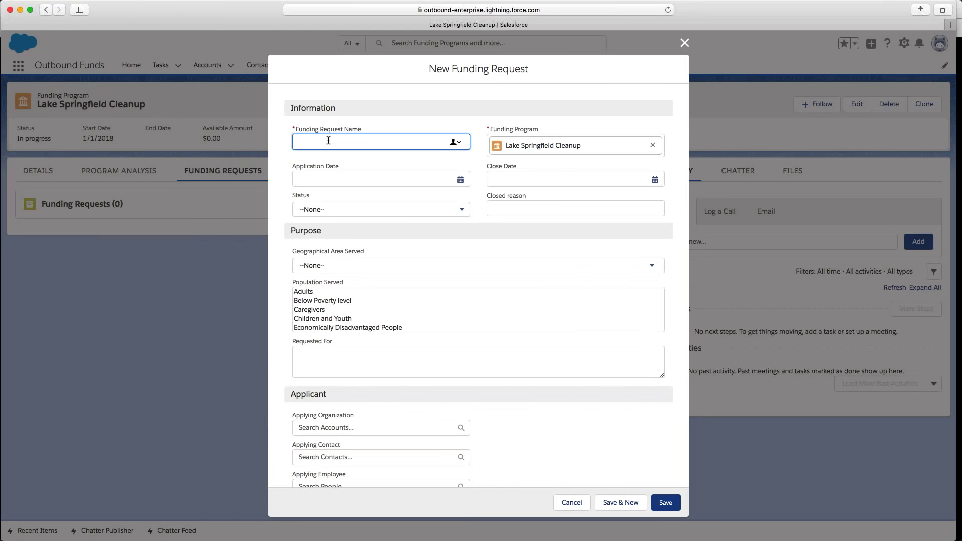
text(Remove 3-Eyed Fish)
click(368, 181)
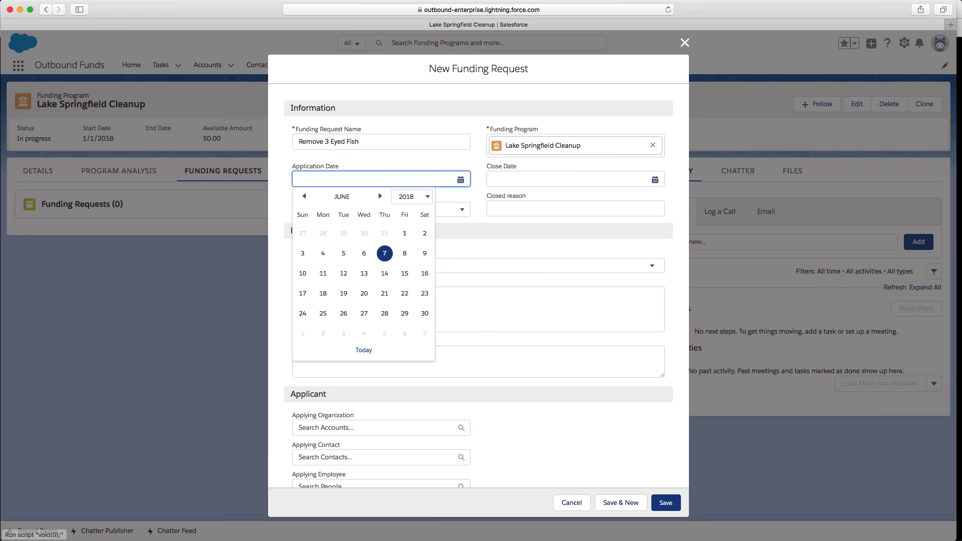
click(384, 253)
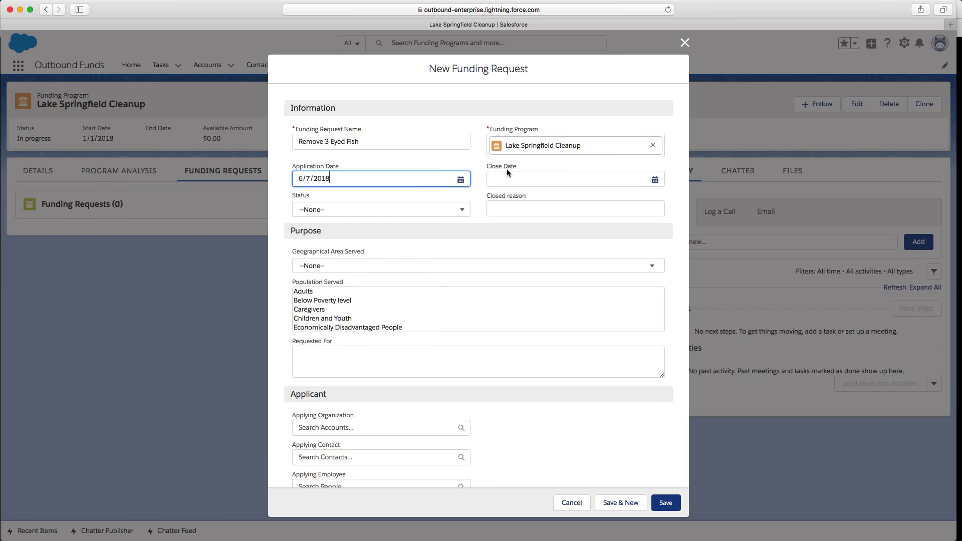
- Set the funding request's status to Submitted and its geographical area served to City
click(423, 209)
click(318, 269)
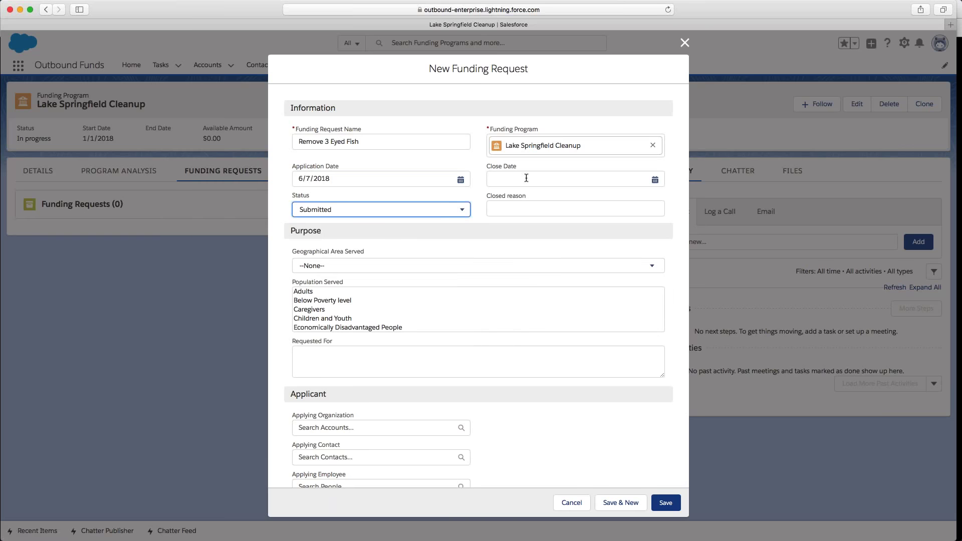
click(364, 266)
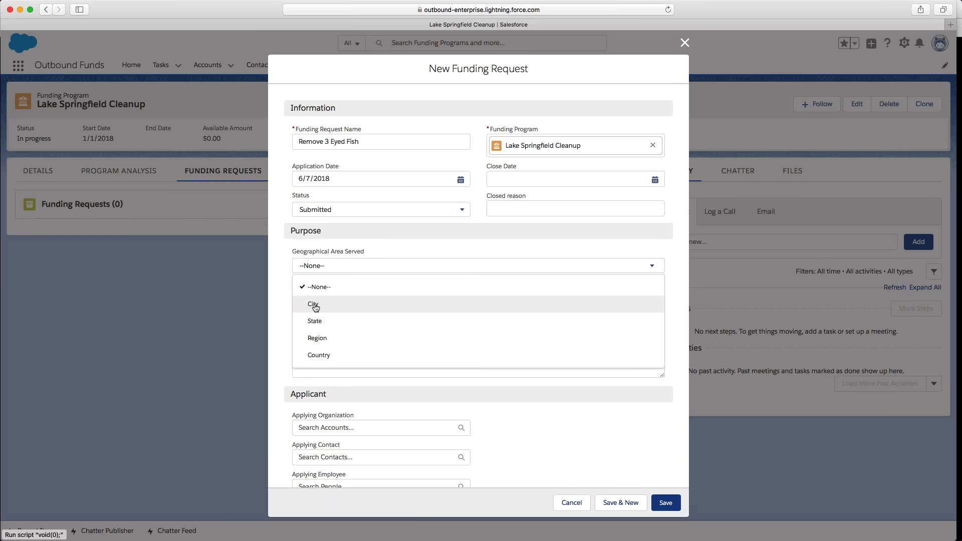
click(316, 306)
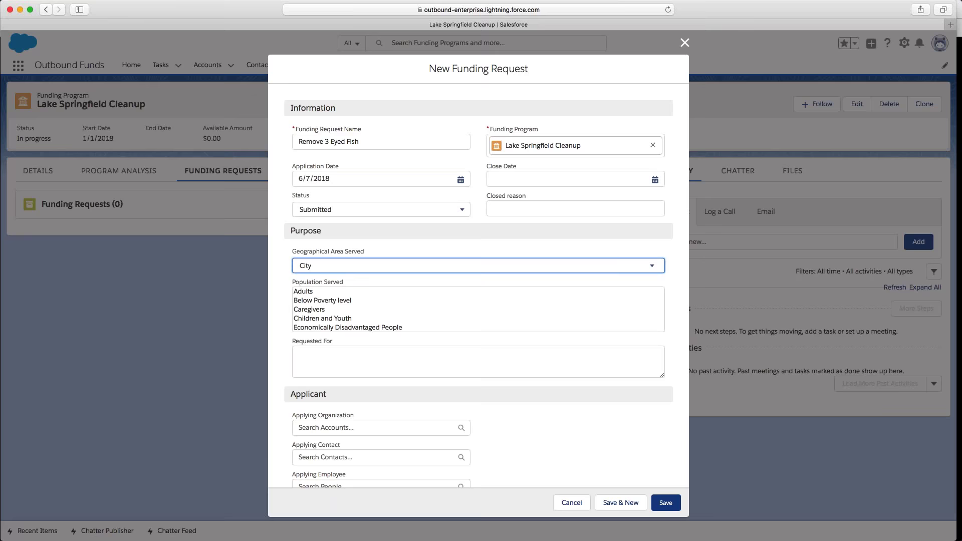
- Set the funding request's applying organization to Springfield heights institute of technology
scroll(301, 348, down, 3)
scroll(301, 348, down, 3)
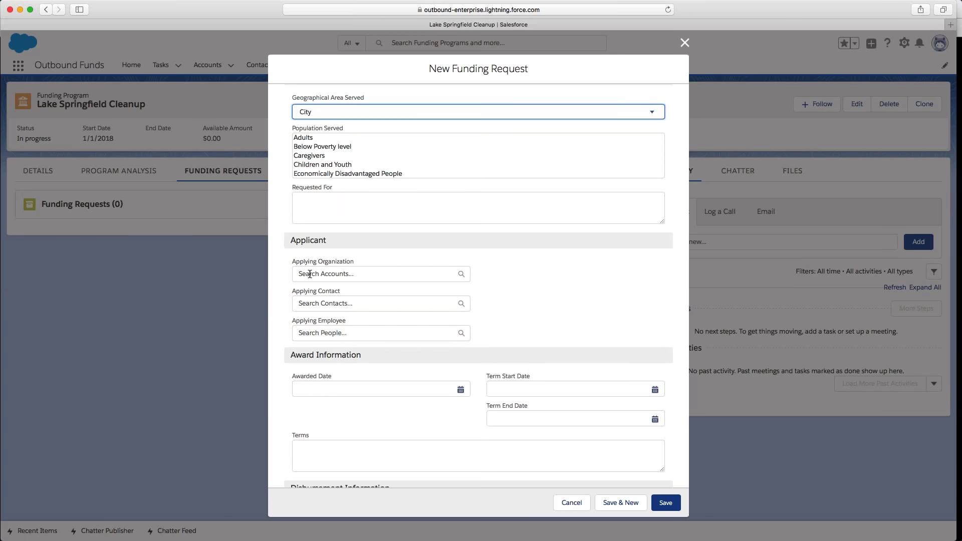
click(310, 274)
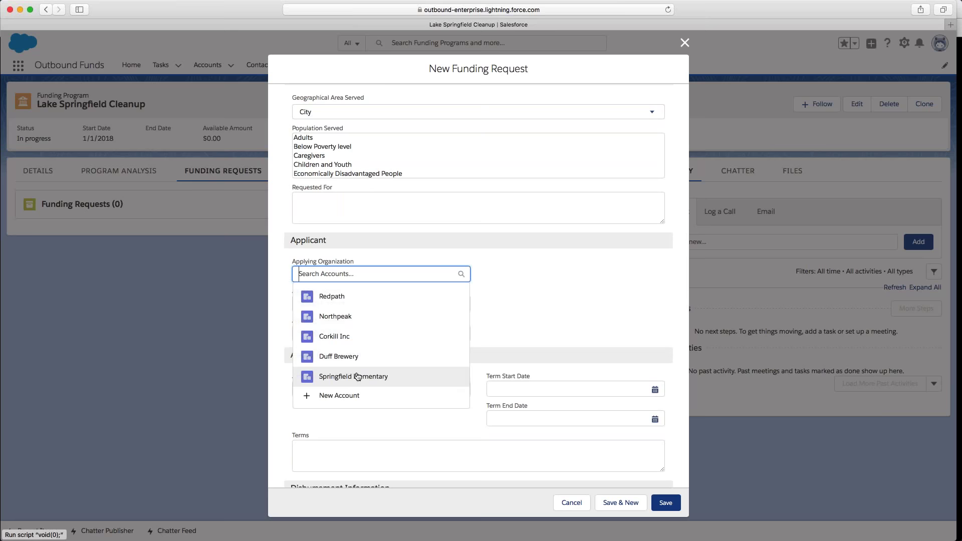
text(sprinfield)
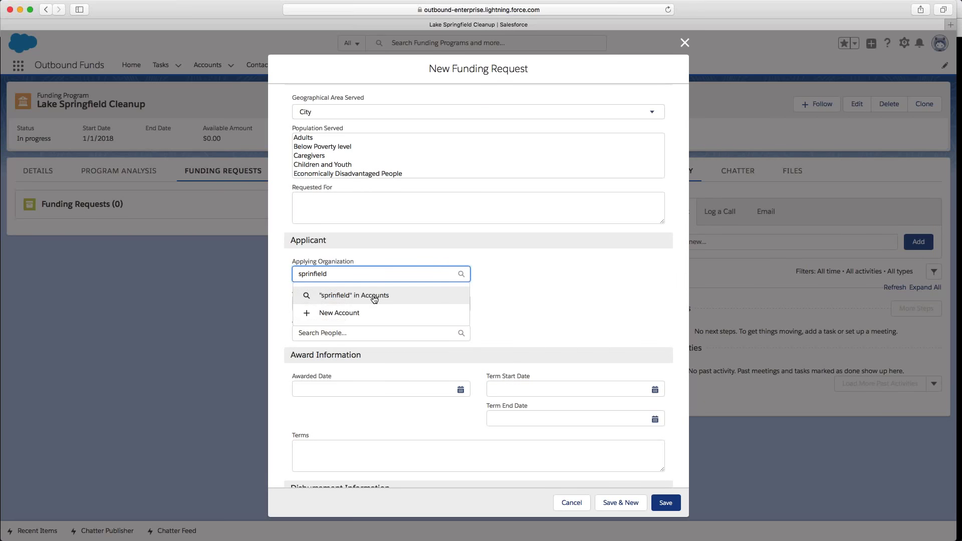
click(374, 299)
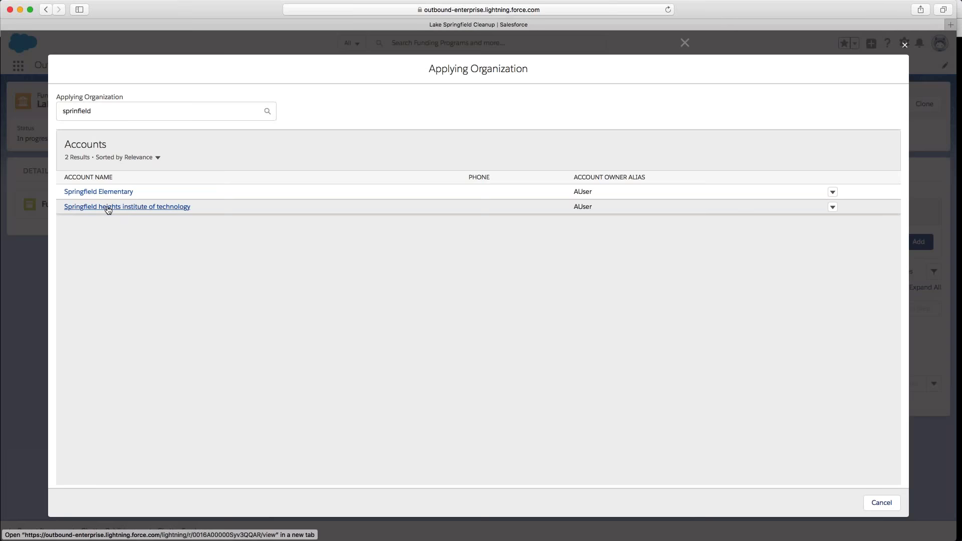
click(109, 209)
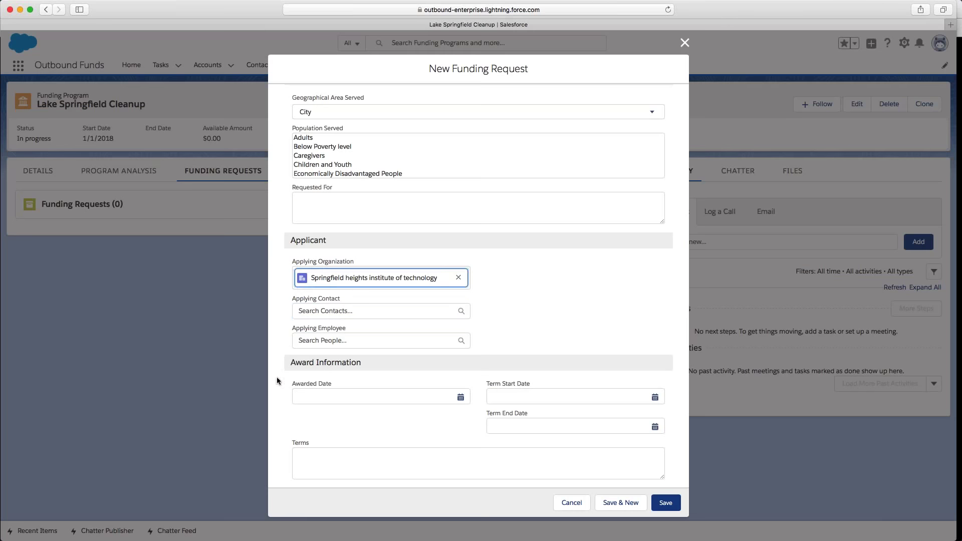
- Look up the applicant by full name and choose that person as the funding request's applying contact
click(334, 311)
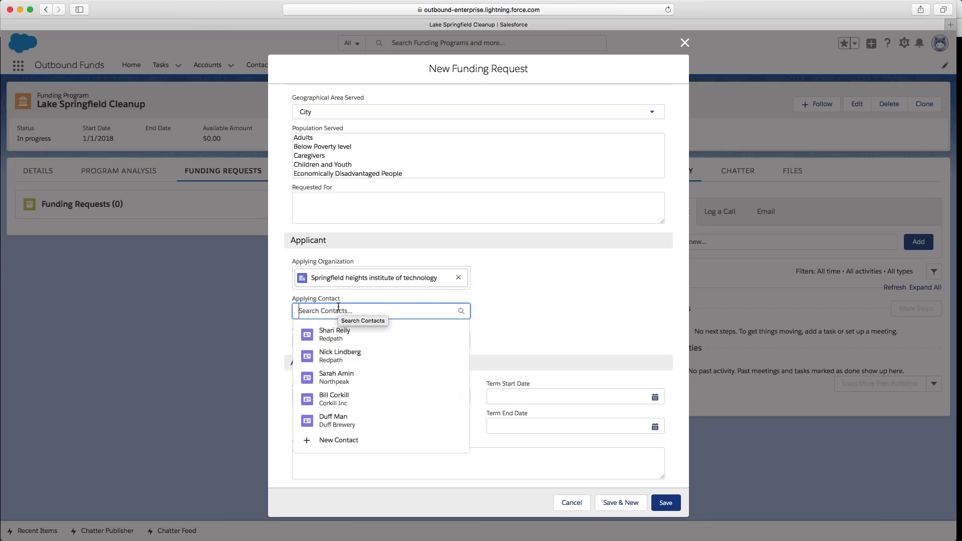
text(John Frink)
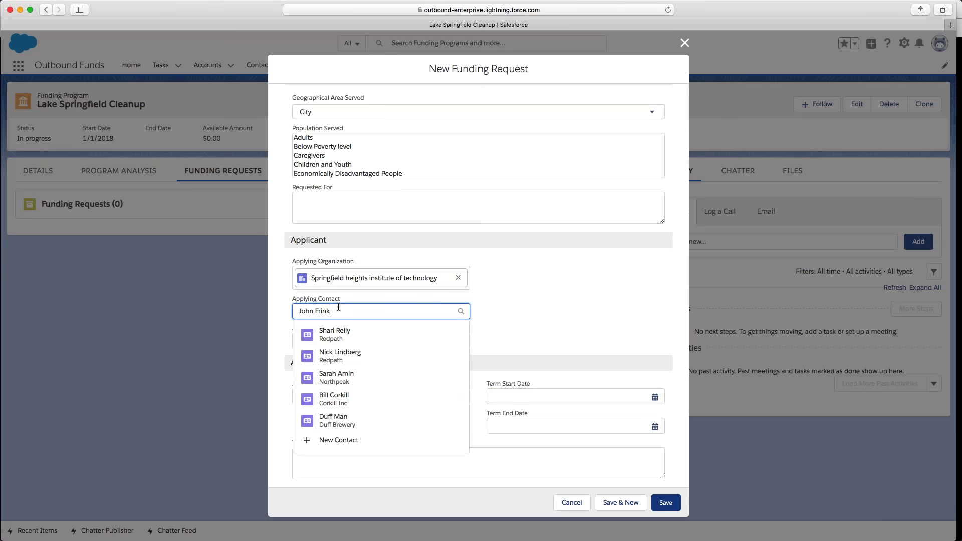
click(337, 351)
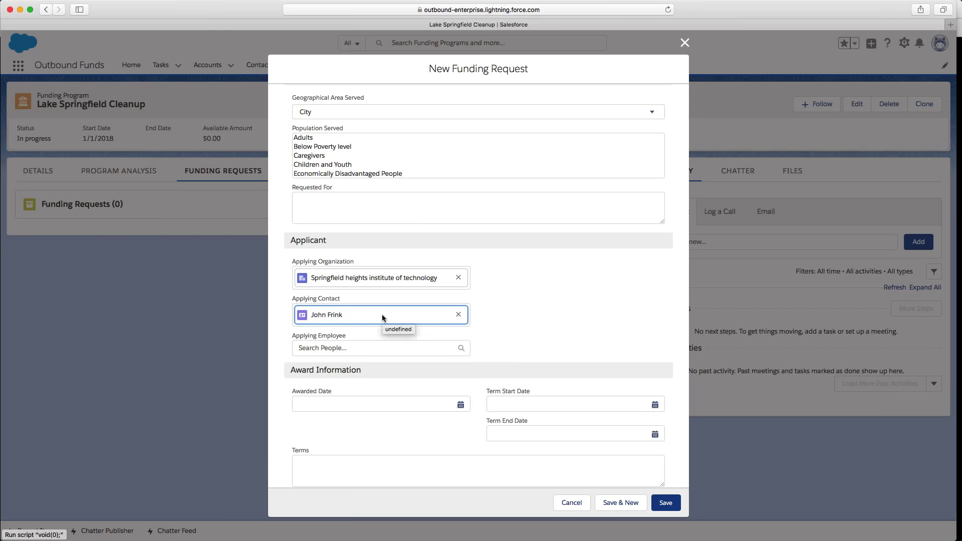
- Set the funding request's requested amount to 100,000 and save the new request
scroll(346, 403, down, 5)
click(327, 406)
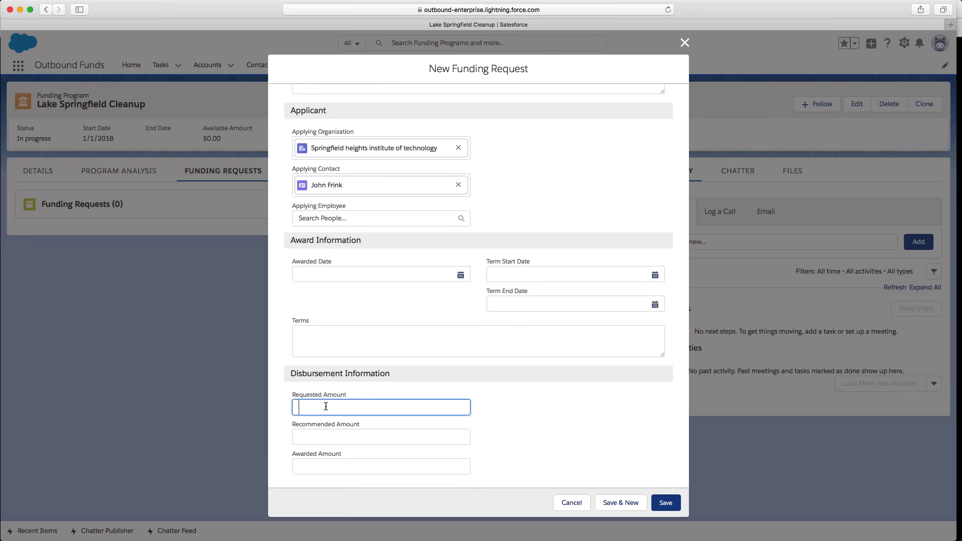
text(100,000)
click(659, 506)
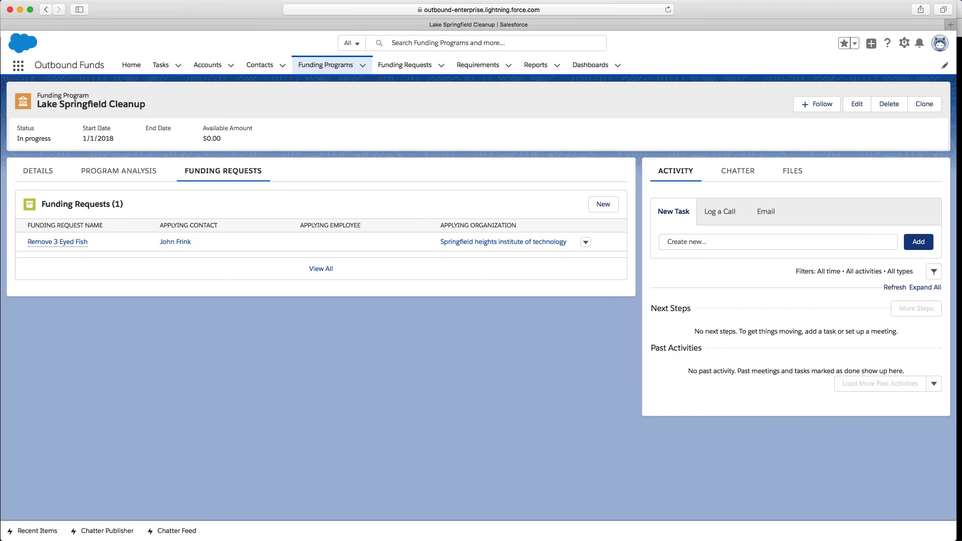
- Open the Remove 3 Eyed Fish funding request for editing and set its status to Awarded
click(79, 243)
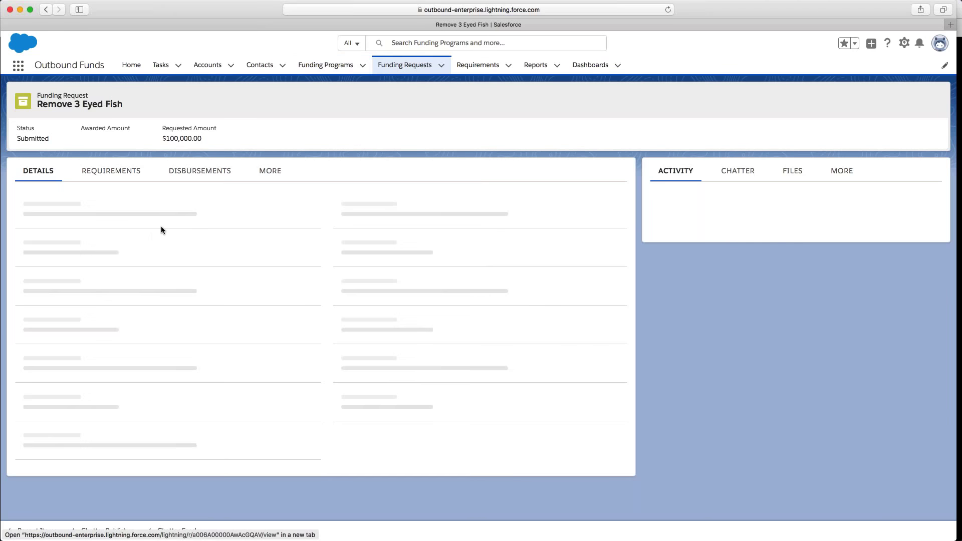
click(892, 104)
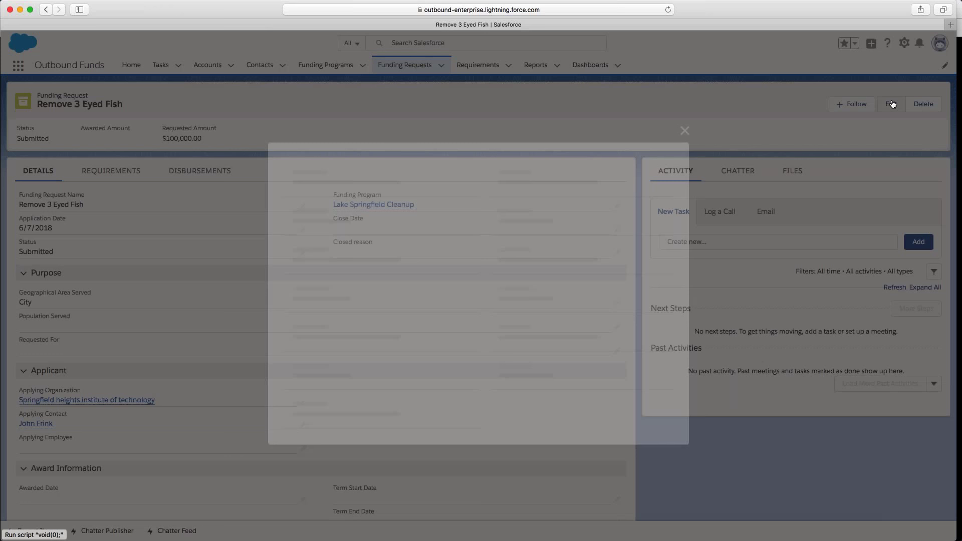
click(405, 189)
click(405, 189)
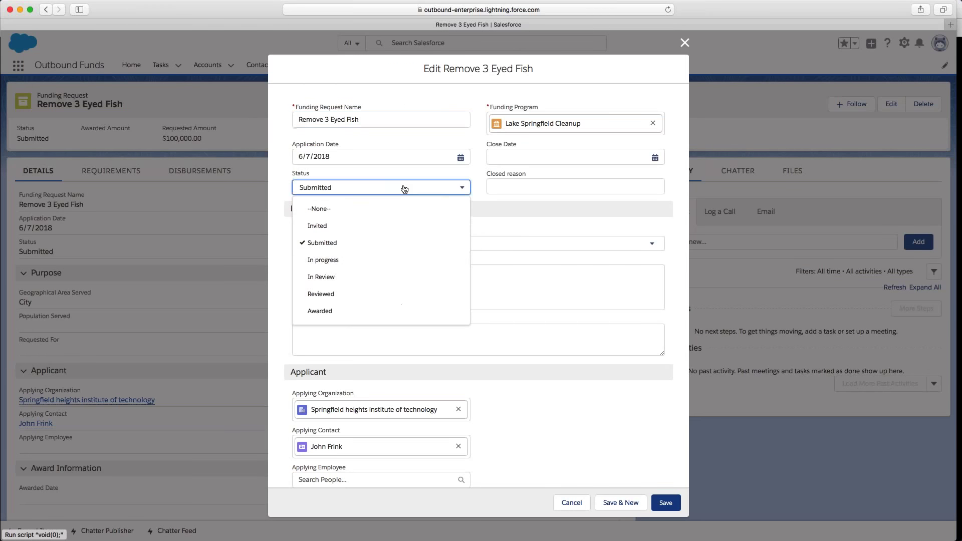
click(326, 312)
- Set the funding request's recommended amount and awarded amount to 100,000 each and save the changes
scroll(348, 320, down, 3)
scroll(348, 320, down, 4)
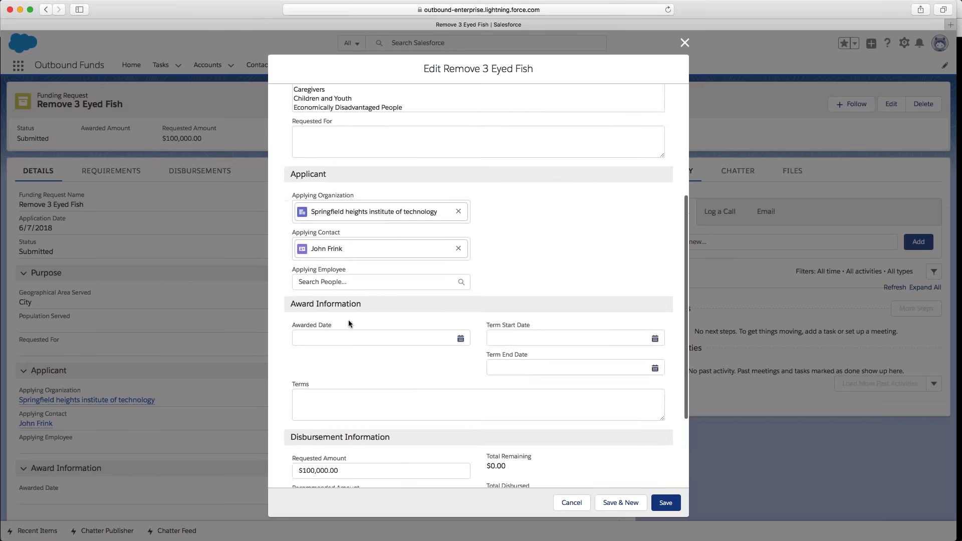
click(311, 381)
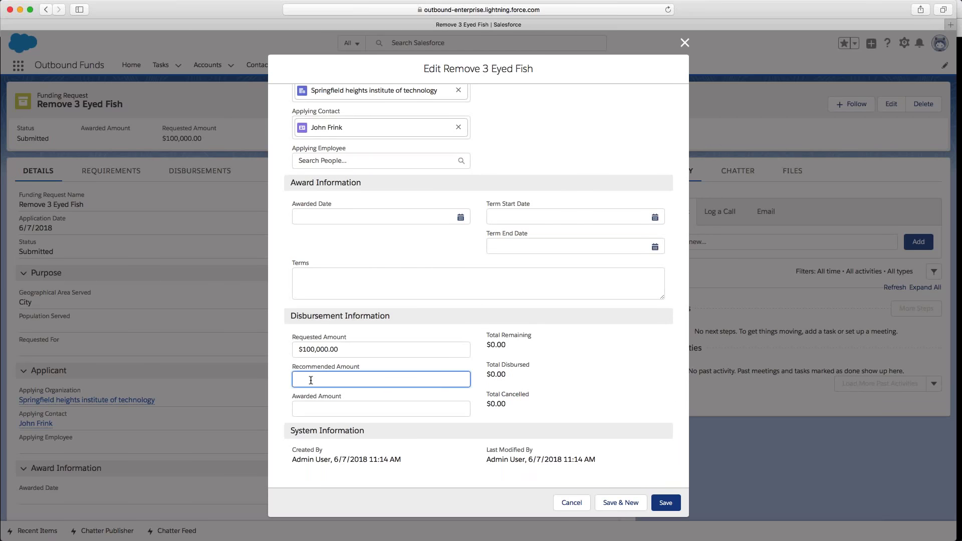
text(0)
text(100000)
key(Tab)
text(100,000)
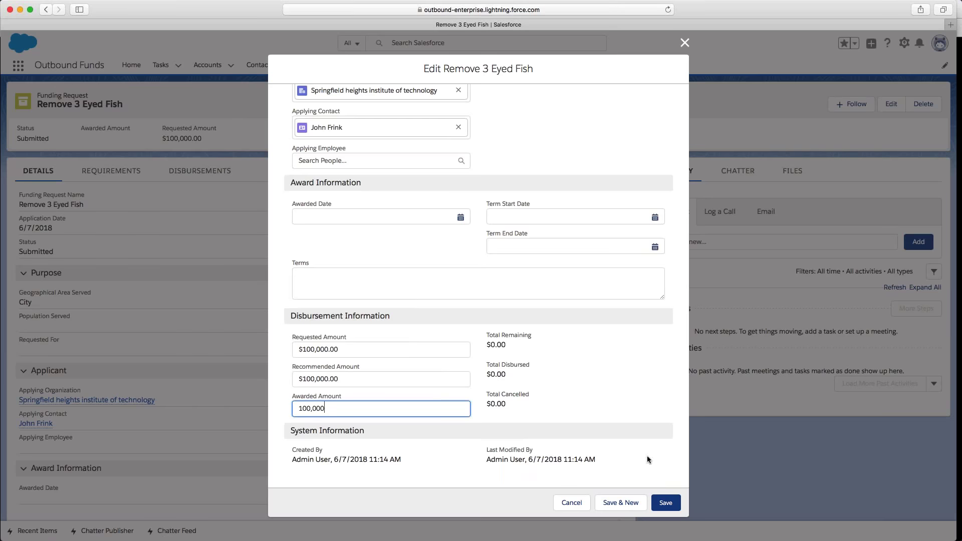
click(667, 504)
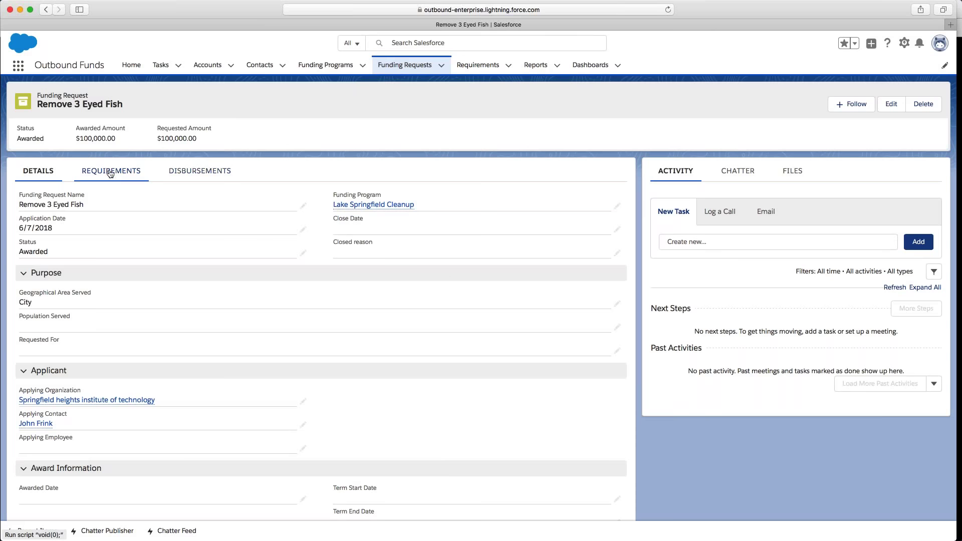
- Start a disbursement for the Remove 3 Eyed Fish request with amount 50,000 and scheduled date 6/15/2018
click(198, 173)
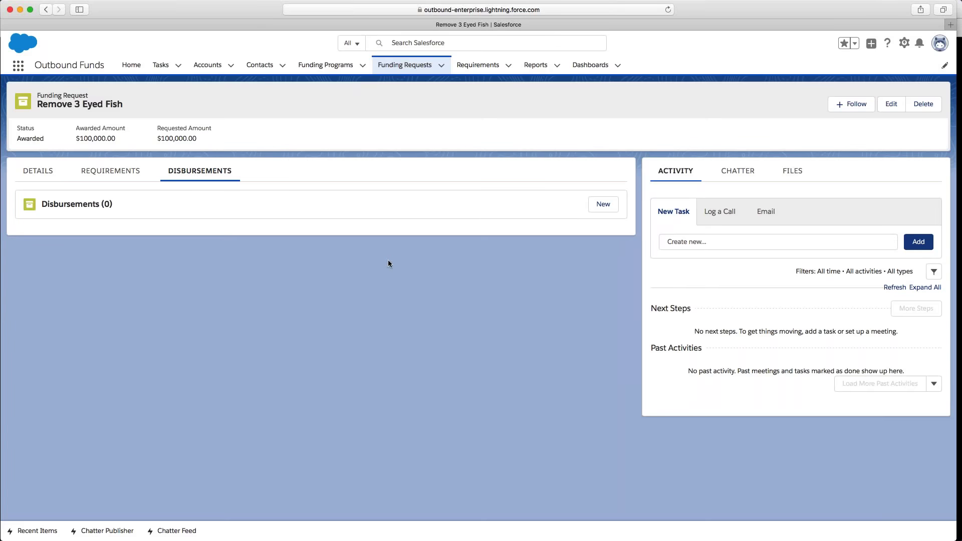
click(605, 206)
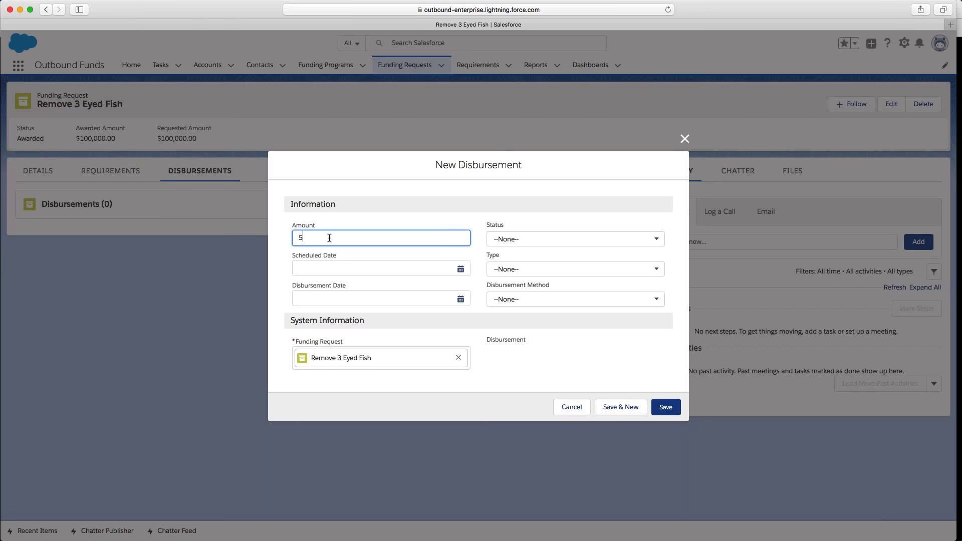
text(50000)
click(361, 273)
click(404, 302)
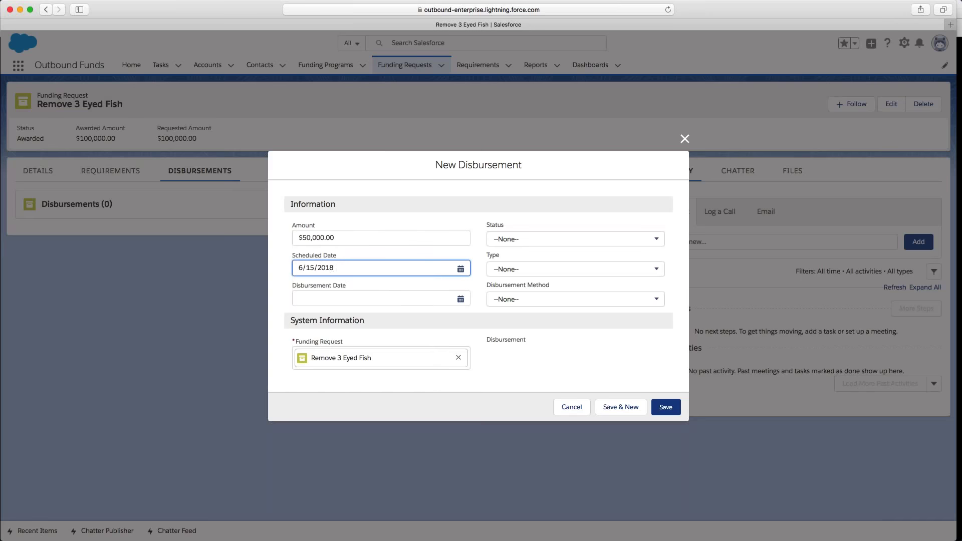
- Set the first disbursement's status to Pending Approval and its type to Initial, leaving the disbursement date empty
click(507, 243)
click(514, 294)
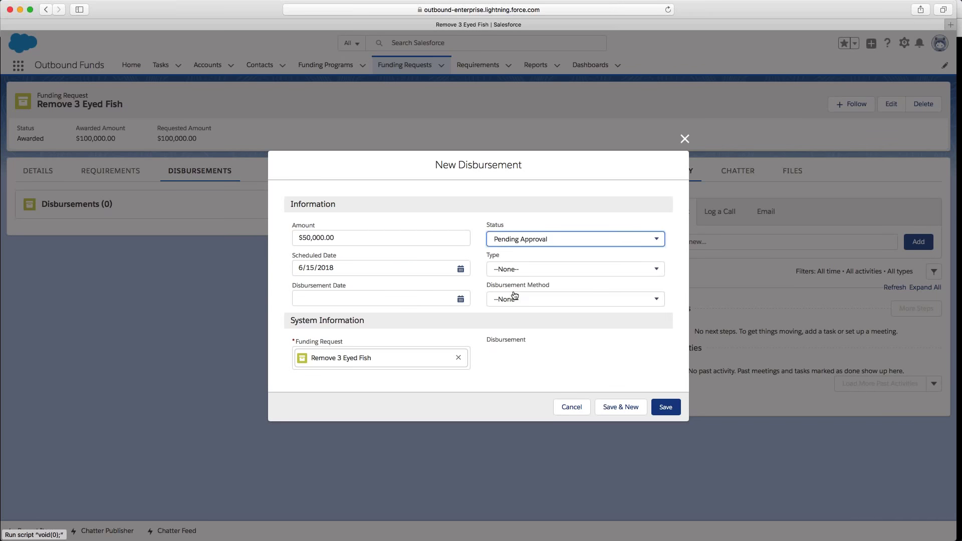
click(509, 270)
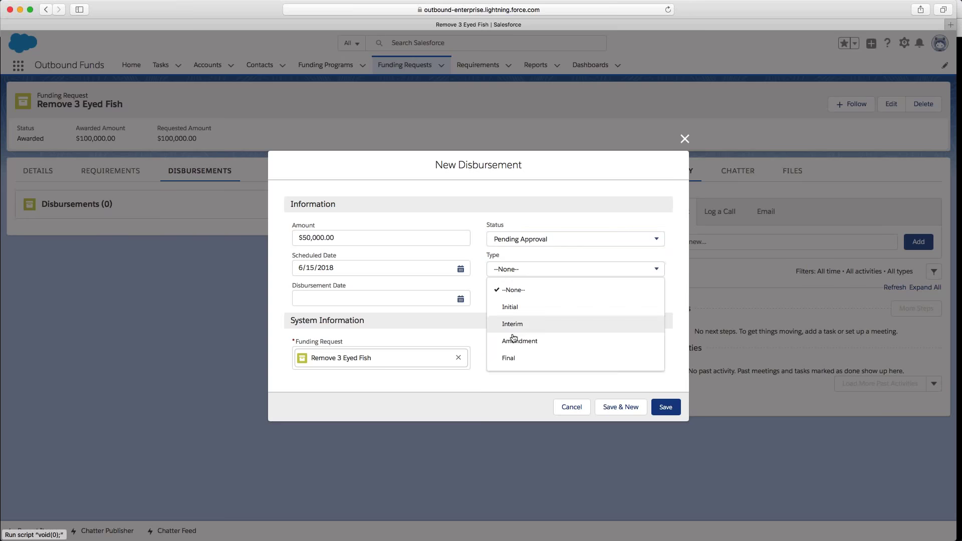
click(511, 308)
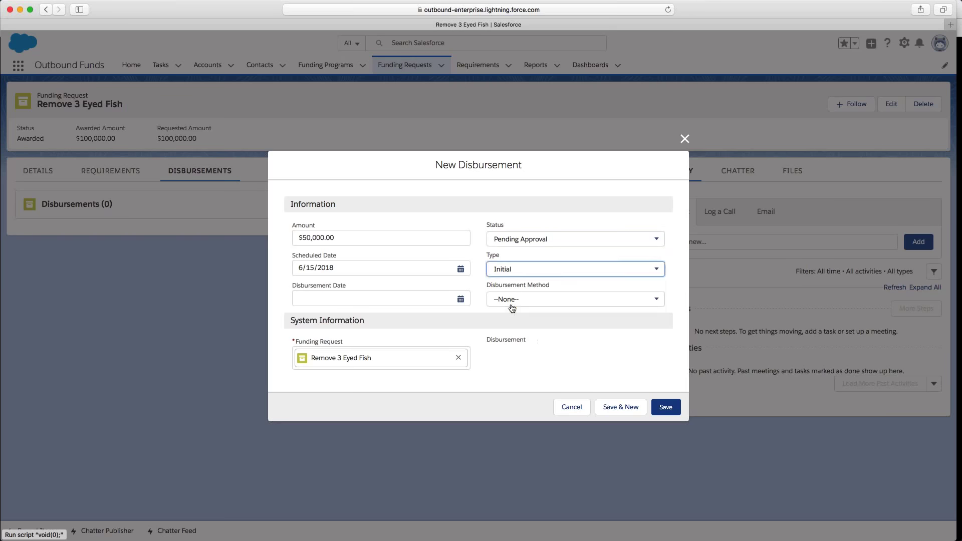
click(351, 297)
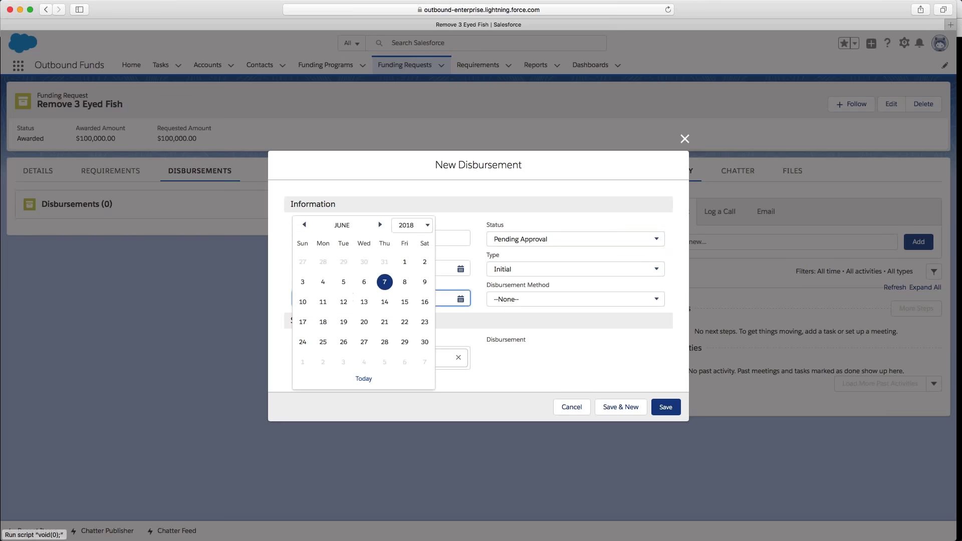
click(420, 196)
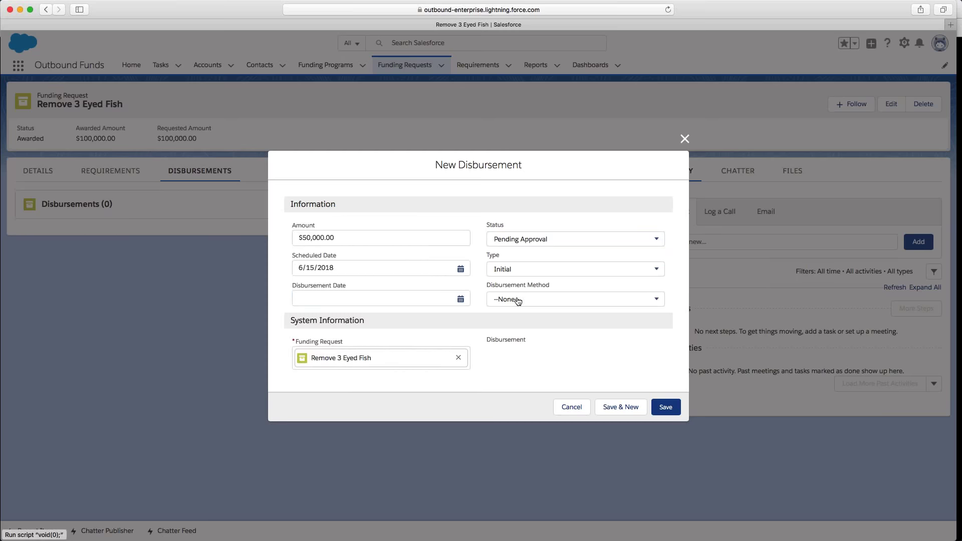
- Set the first disbursement's method to EFT and save the disbursement
click(511, 300)
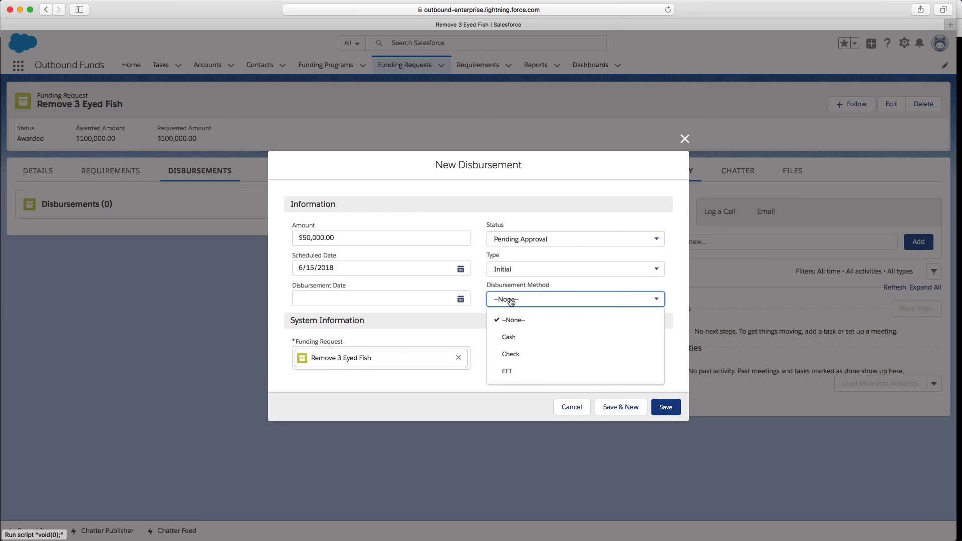
click(508, 372)
click(669, 407)
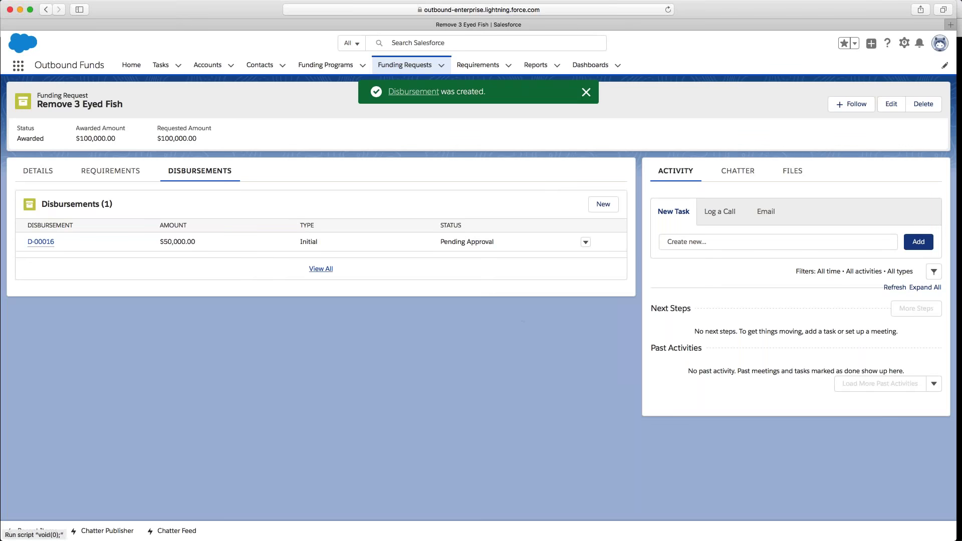
- Start a second disbursement for the request with amount 50,000 and scheduled date 9/1/2018
click(602, 210)
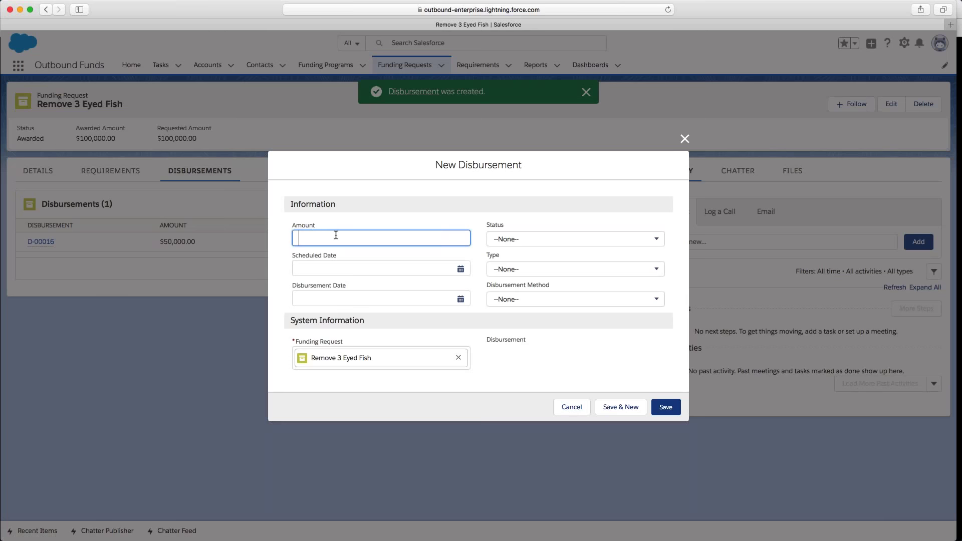
text(50,000)
key(Tab)
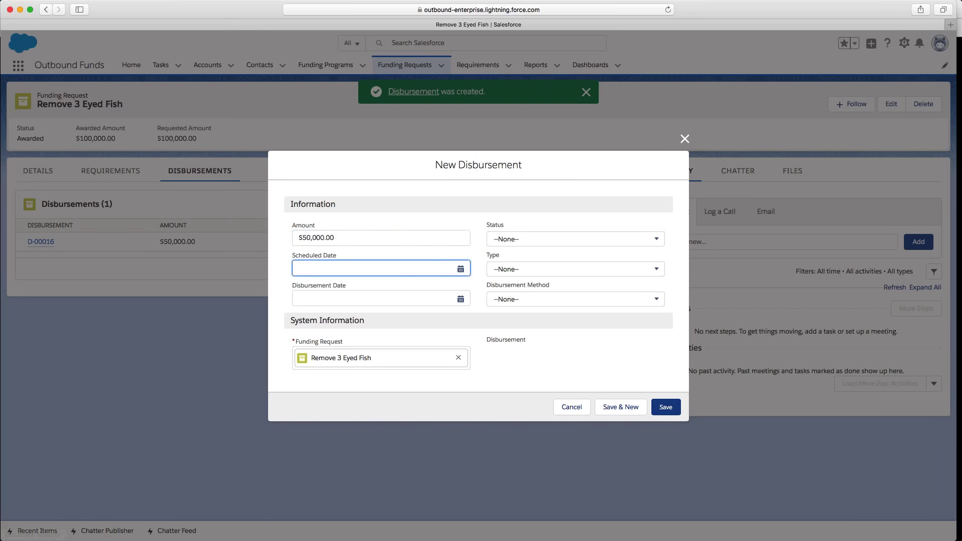
click(329, 269)
click(380, 224)
click(380, 225)
click(380, 225)
click(424, 261)
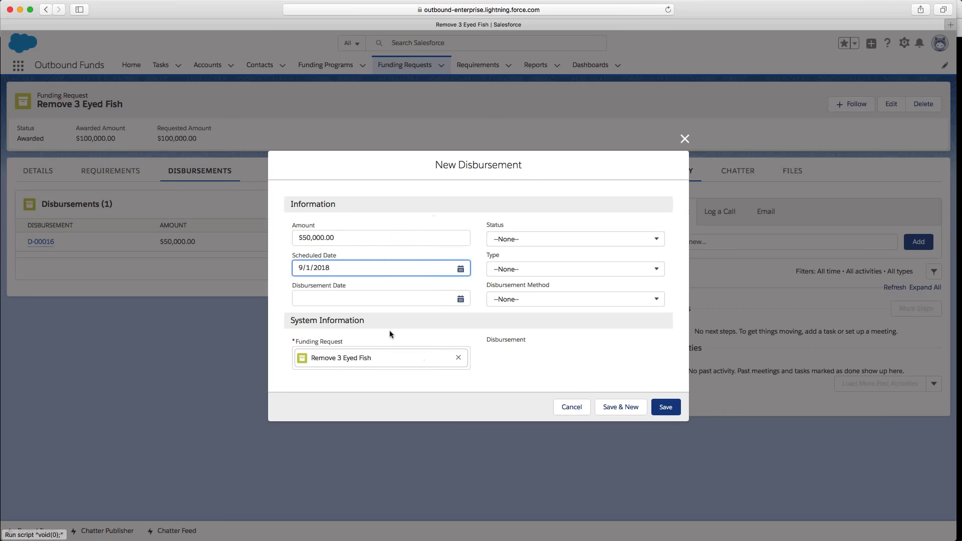
- Set the second disbursement's status to Scheduled and its type to Final
click(521, 241)
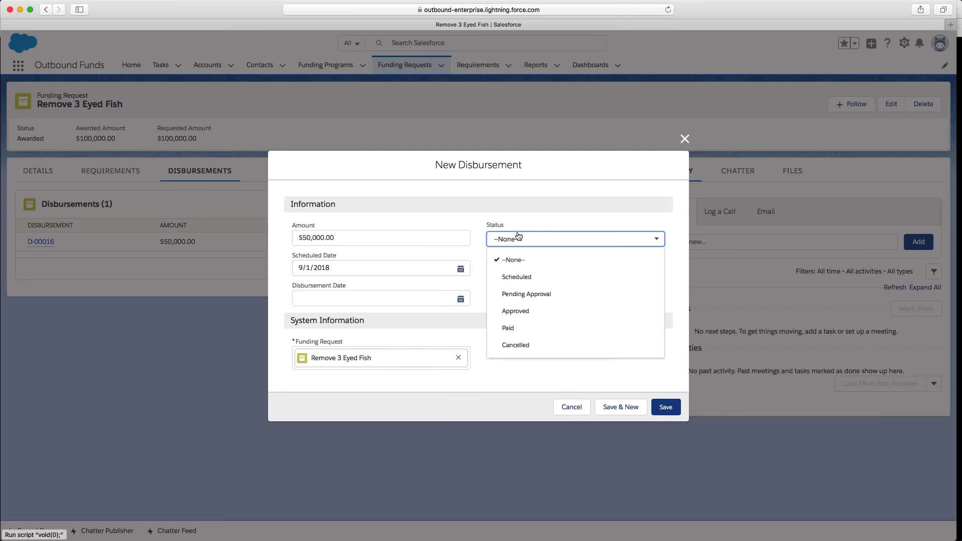
click(517, 277)
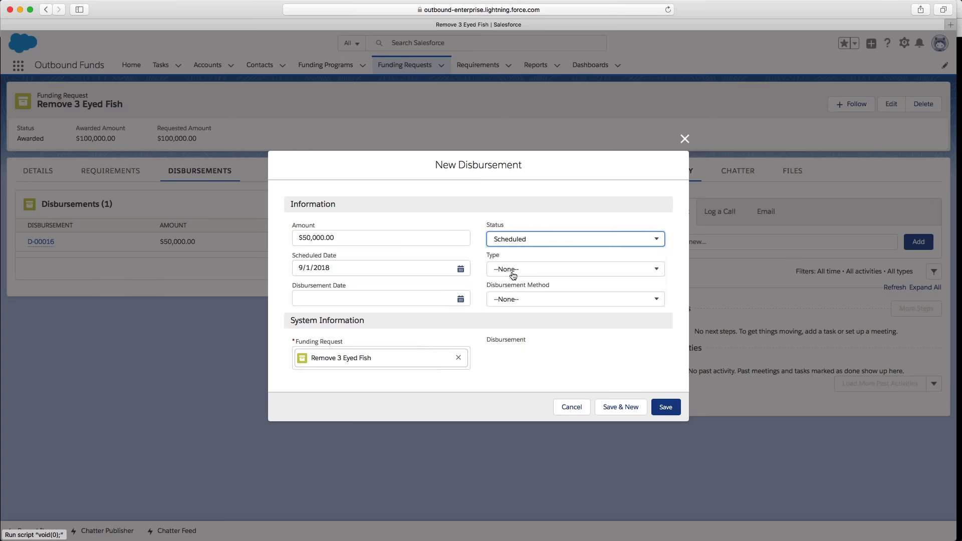
click(509, 270)
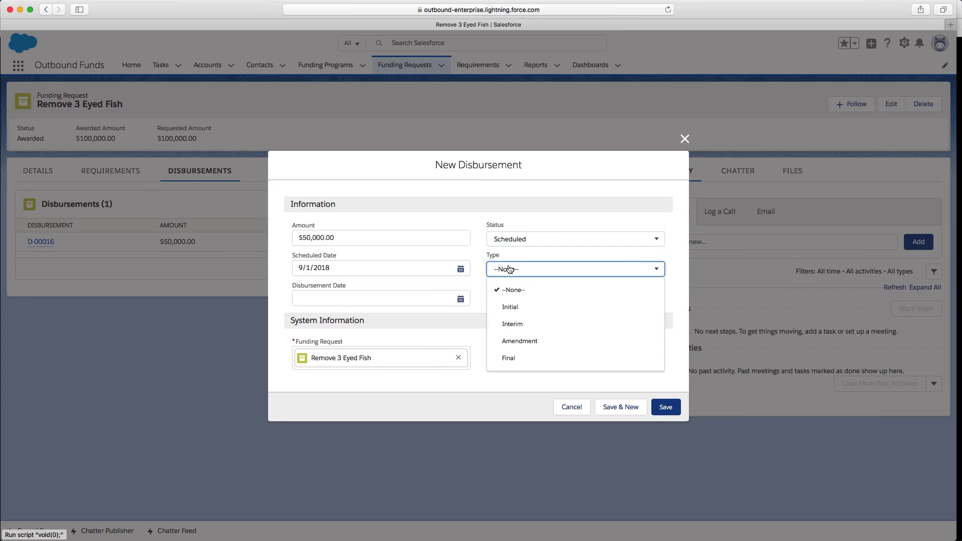
click(509, 359)
- Set the second disbursement's method to EFT and save the disbursement
click(504, 300)
click(507, 372)
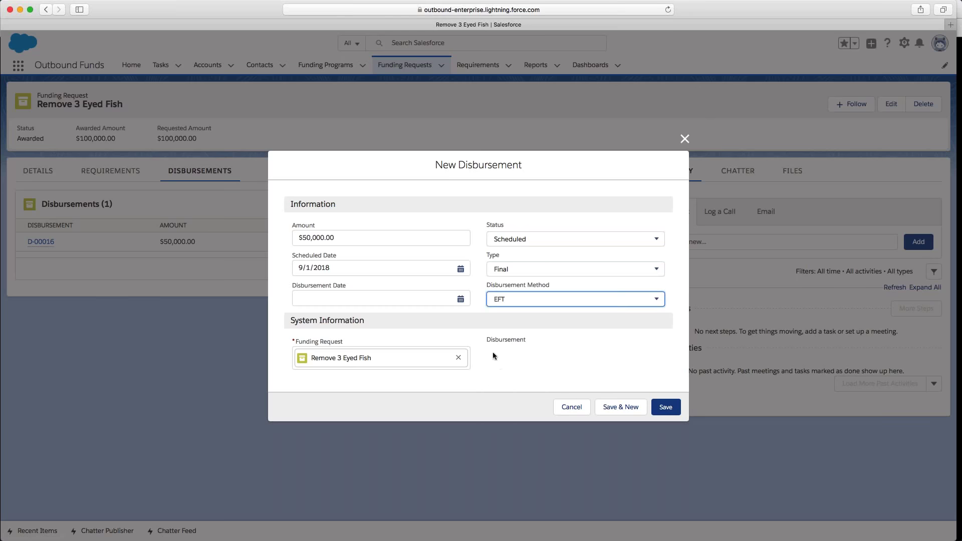
click(671, 409)
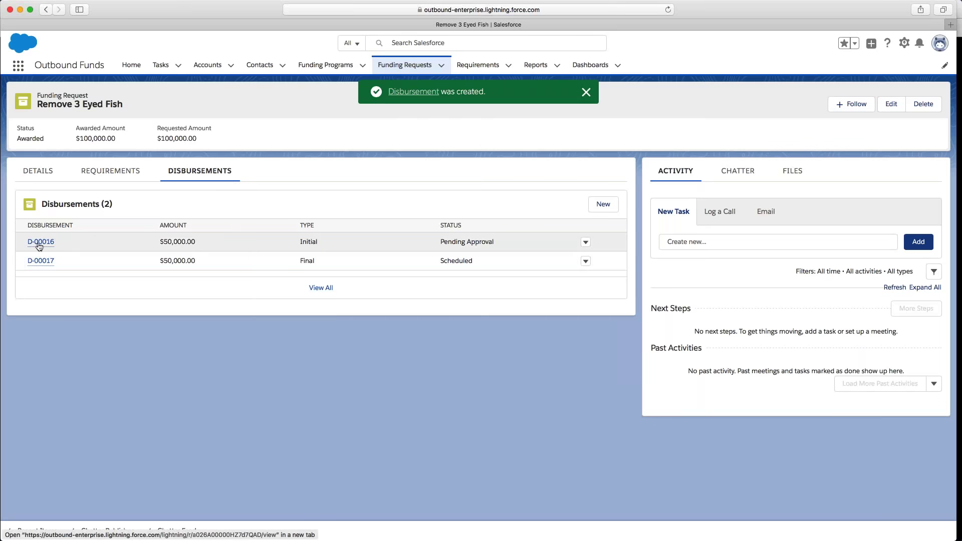
- Start a new requirement named Budget Required on the funding request's initial disbursement
mouse_move(39, 246)
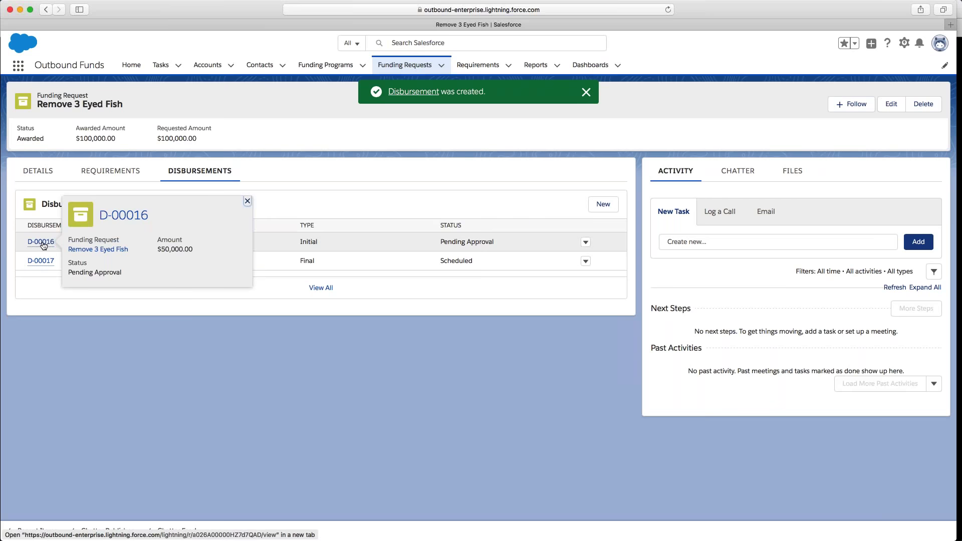
click(43, 244)
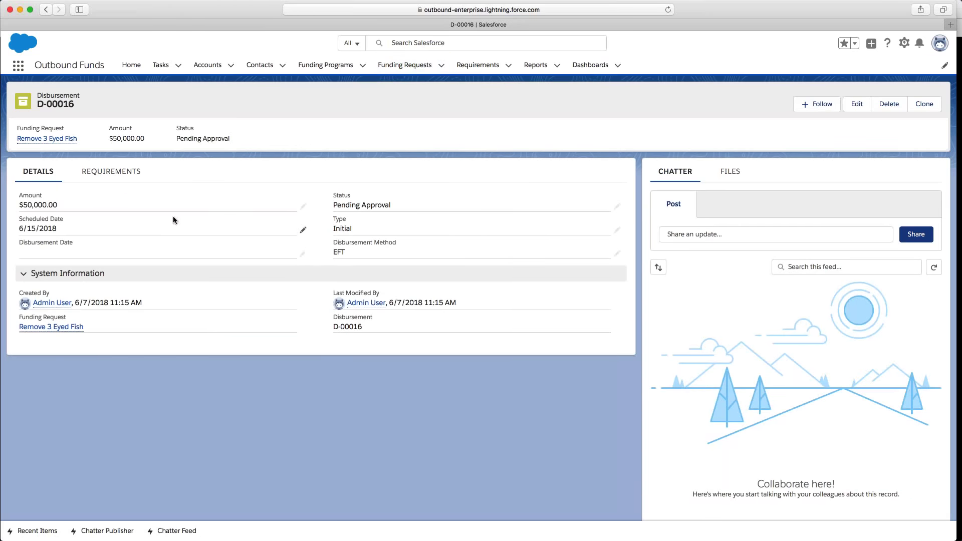
click(108, 174)
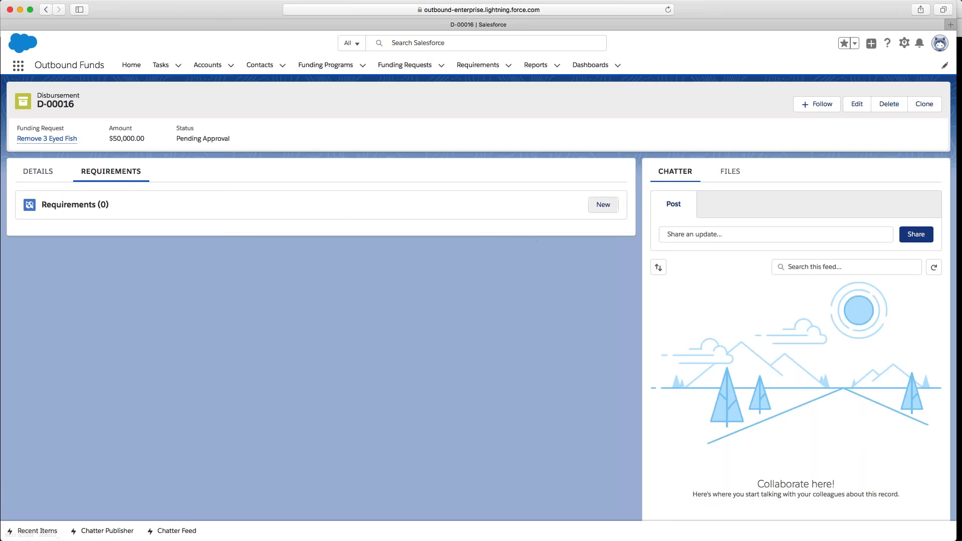
click(604, 204)
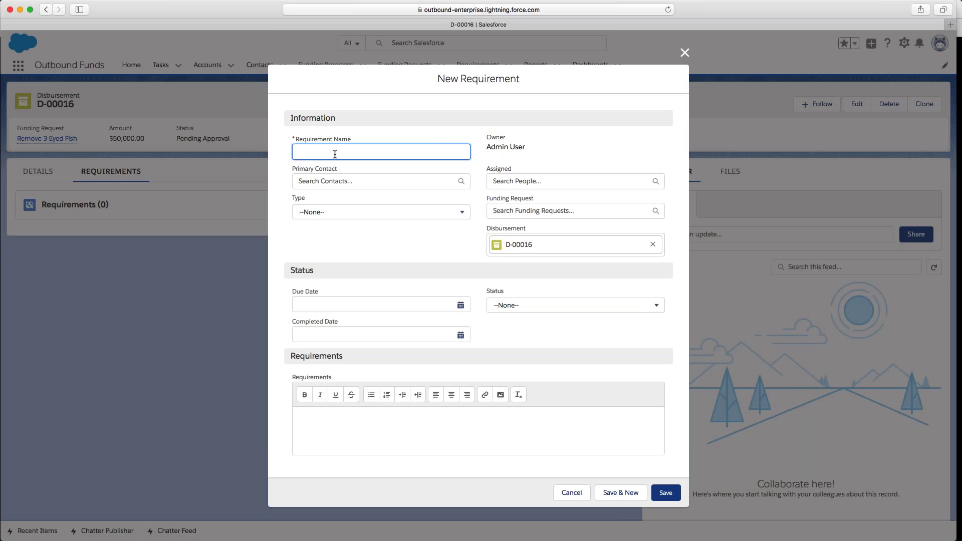
text(Budget Required)
- Try to find the requirement's primary contact by searching the contacts for a full name
click(327, 179)
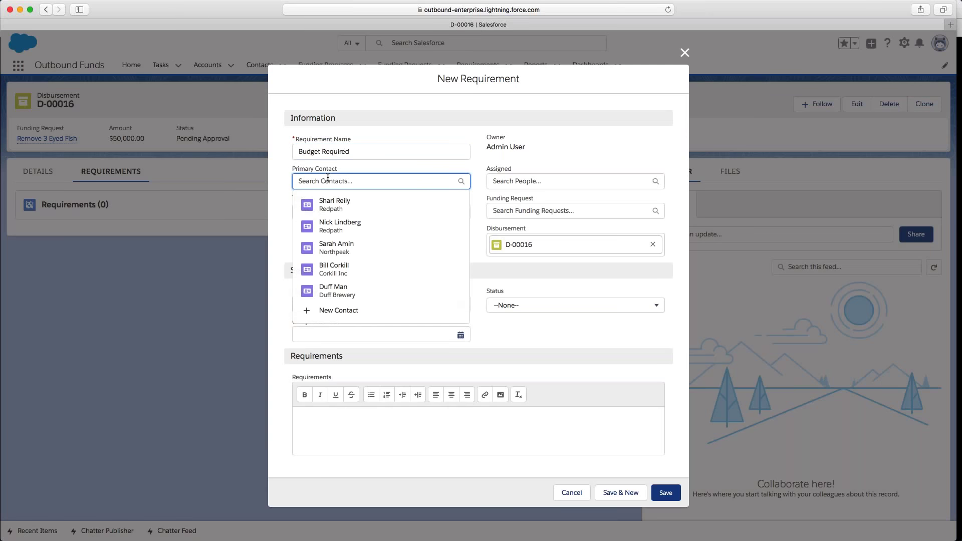
text(Ned Flanders)
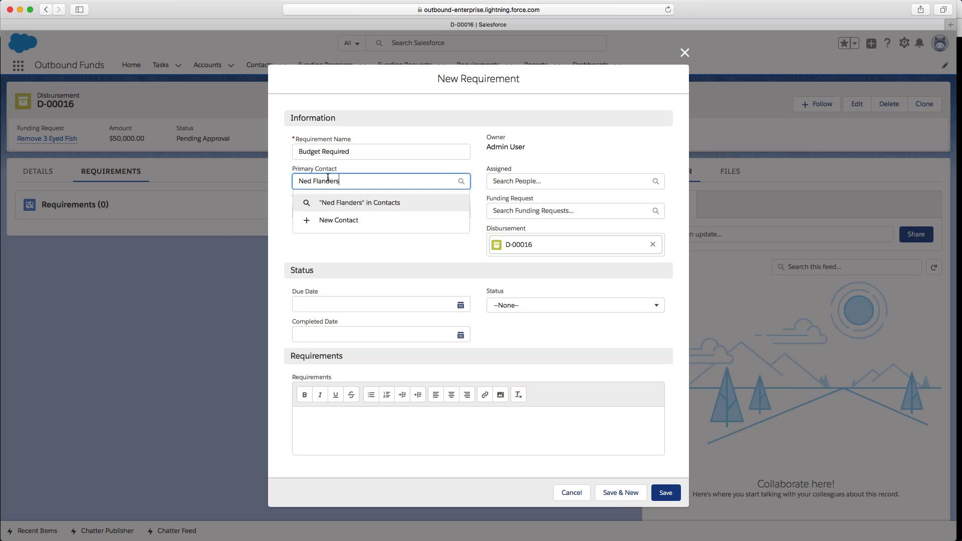
key(Return)
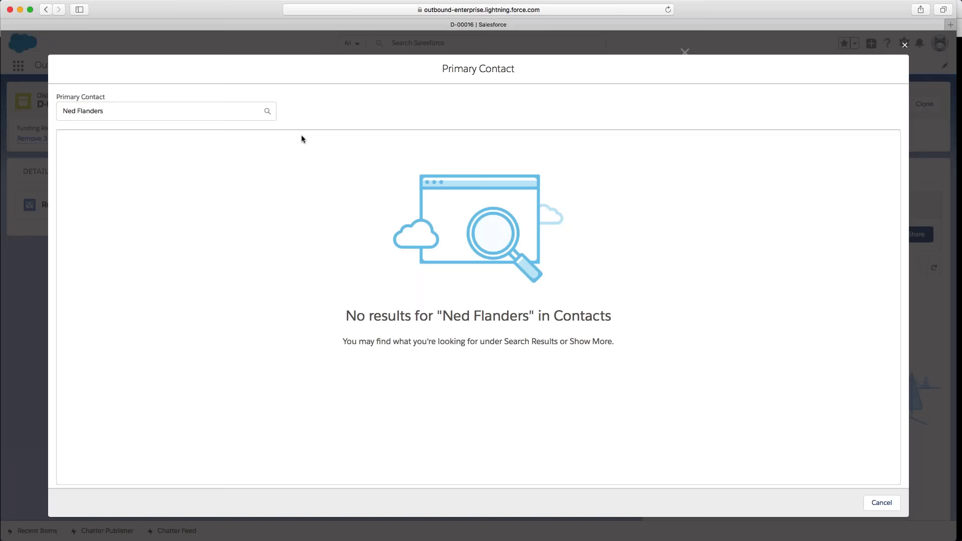
- Clear the contact search and choose the Duff Brewery contact as the requirement's primary contact
click(254, 110)
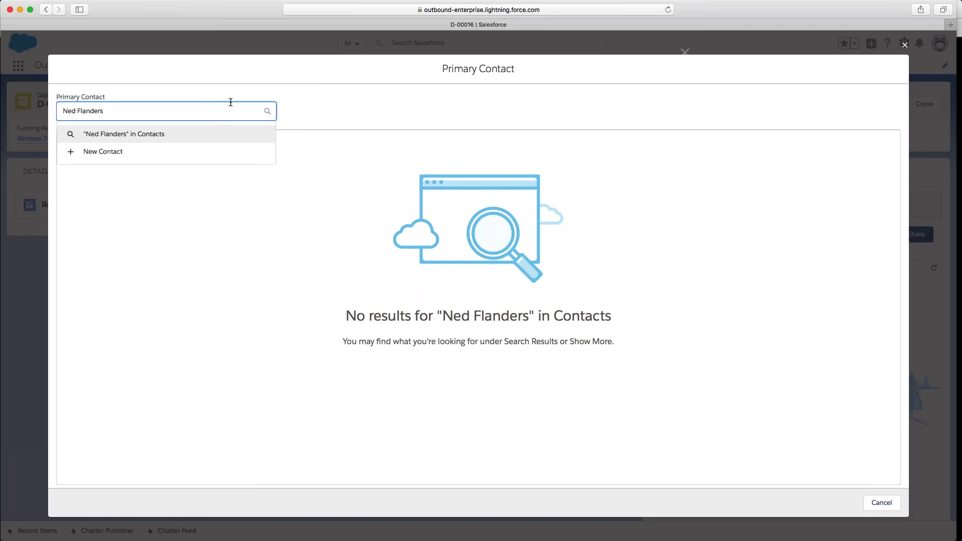
double_click(259, 112)
key(BackSpace)
key(BackSpace)
key(BackSpace)
key(BackSpace)
key(BackSpace)
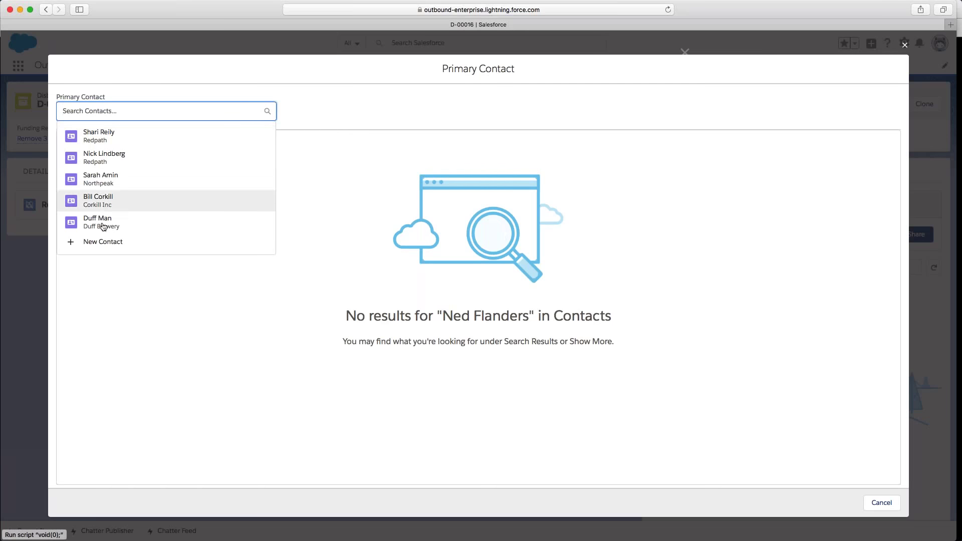
click(101, 223)
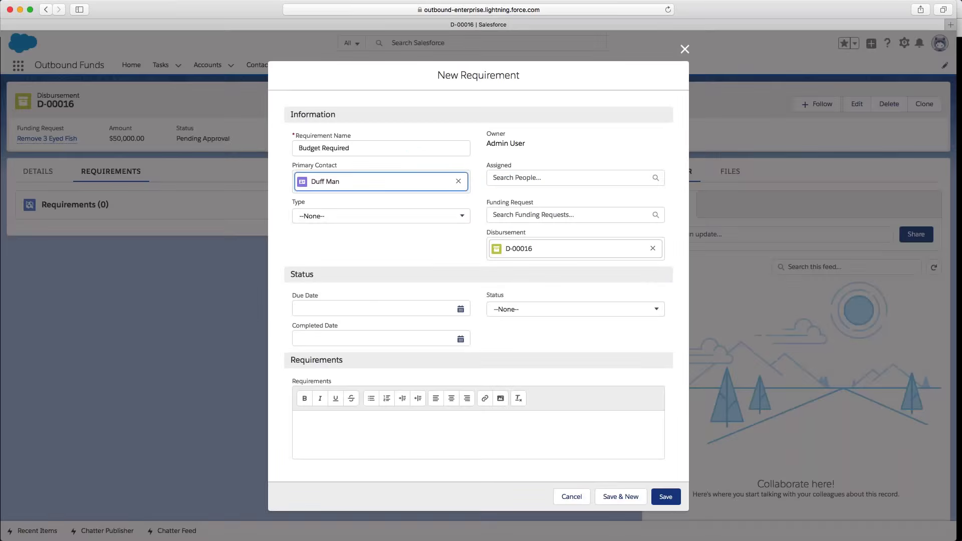
- Set the new requirement's type to Final Application
click(323, 217)
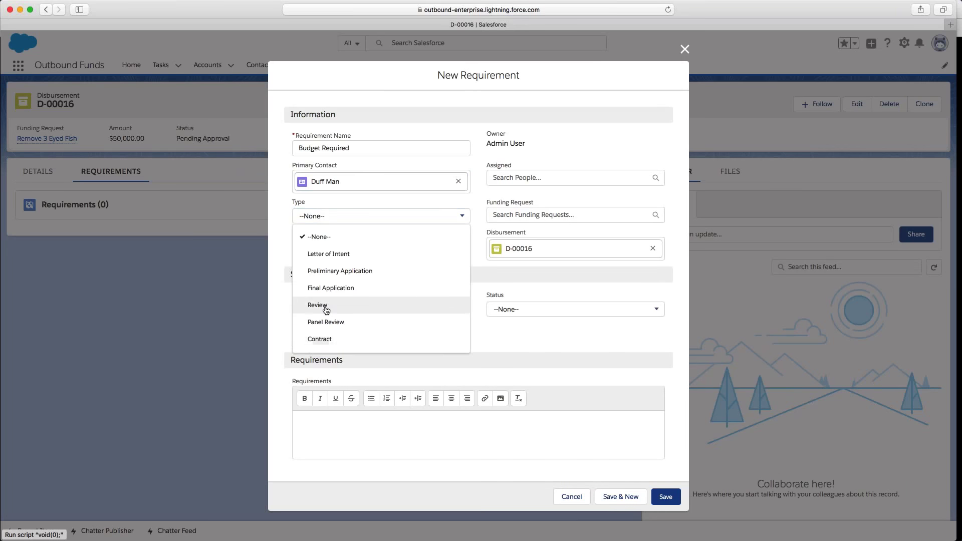
scroll(325, 301, down, 1)
scroll(329, 275, up, 1)
click(326, 288)
- Assign the requirement to Admin User and link it to the Remove 3 Eyed Fish funding request
click(516, 178)
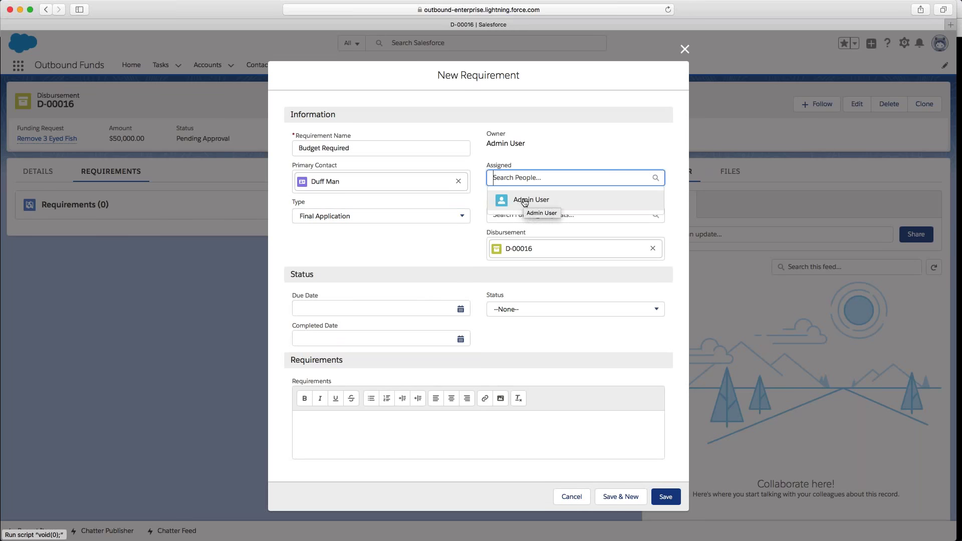
click(525, 201)
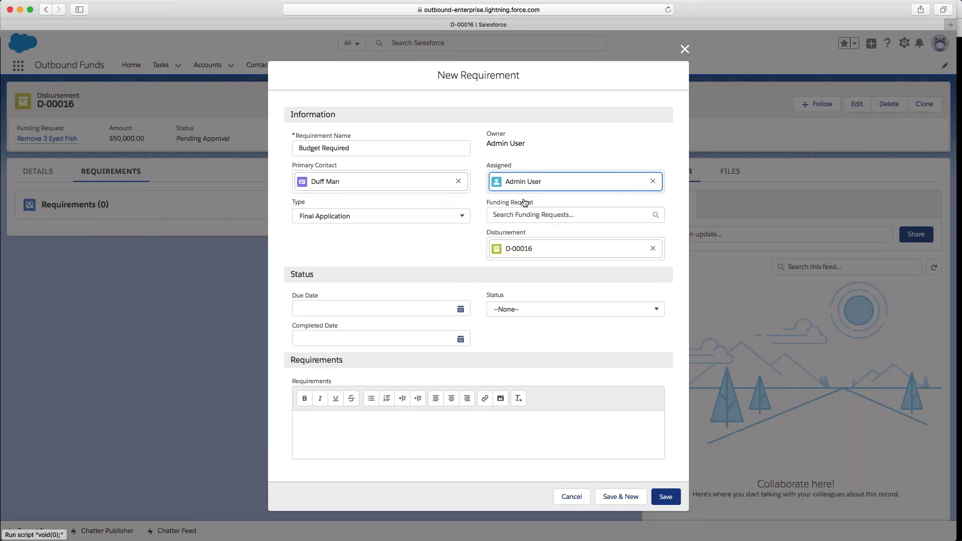
click(503, 218)
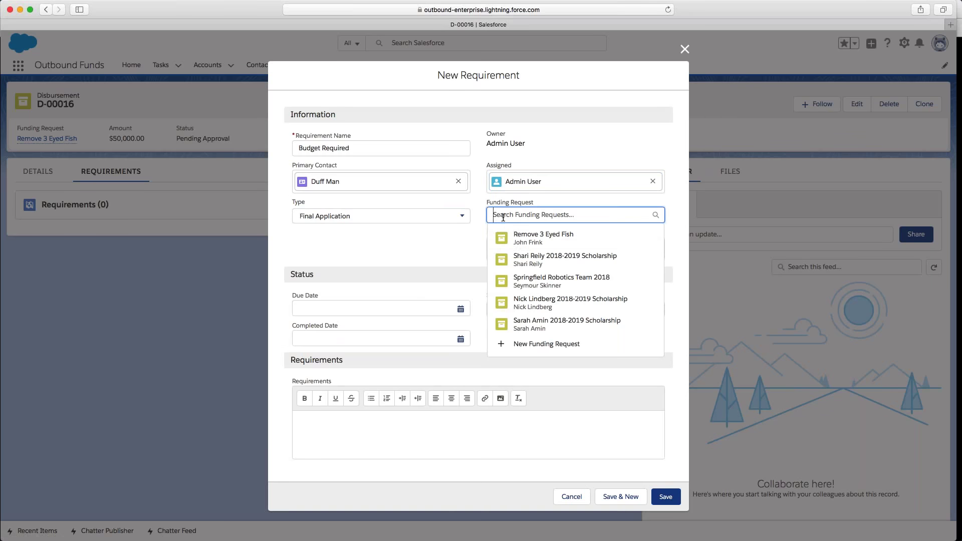
click(535, 239)
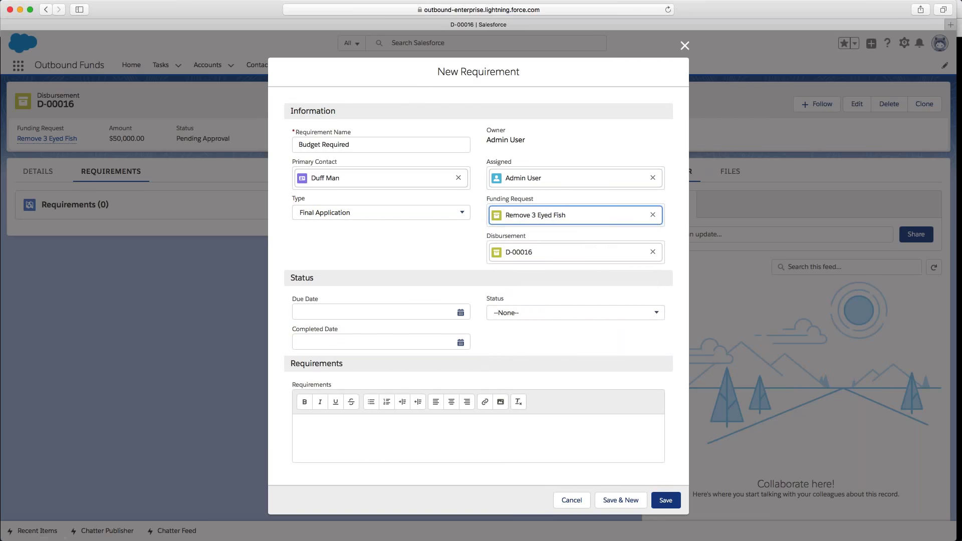
- Set the requirement's due date to 6/15/2018 and its status to In Progress, and save the requirement
click(323, 311)
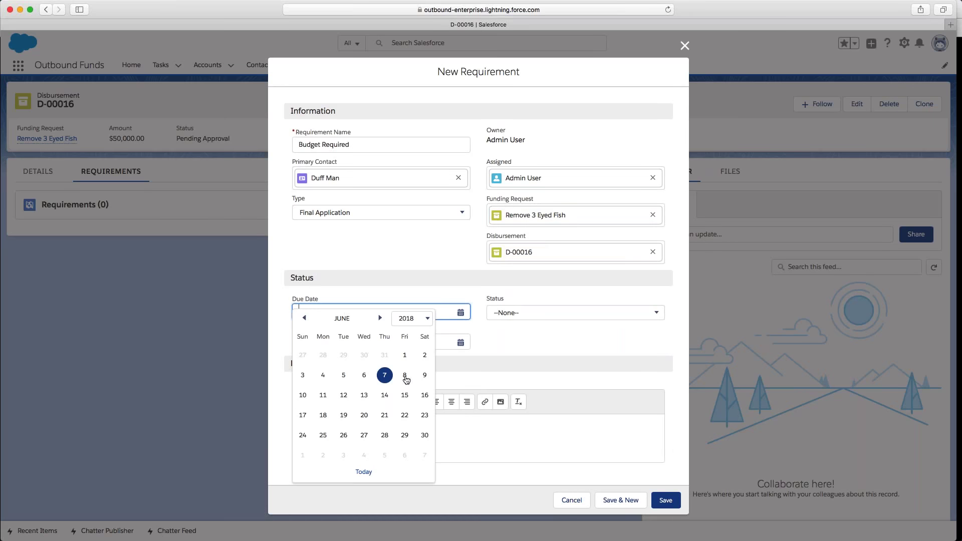
click(404, 396)
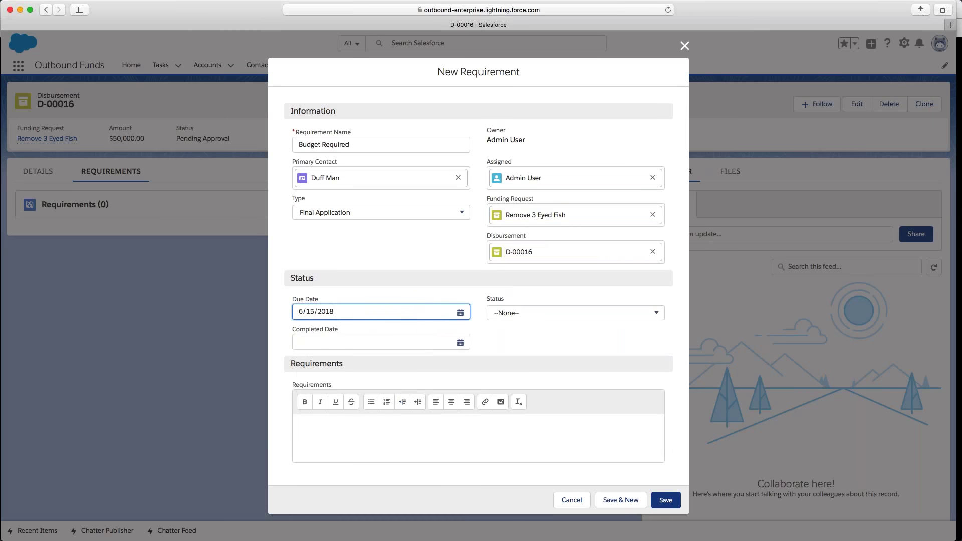
click(514, 314)
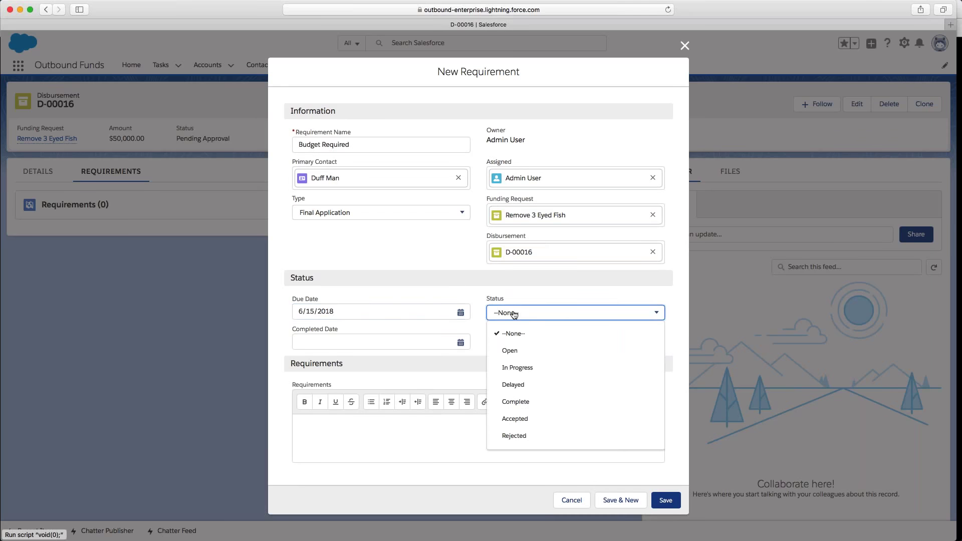
click(524, 369)
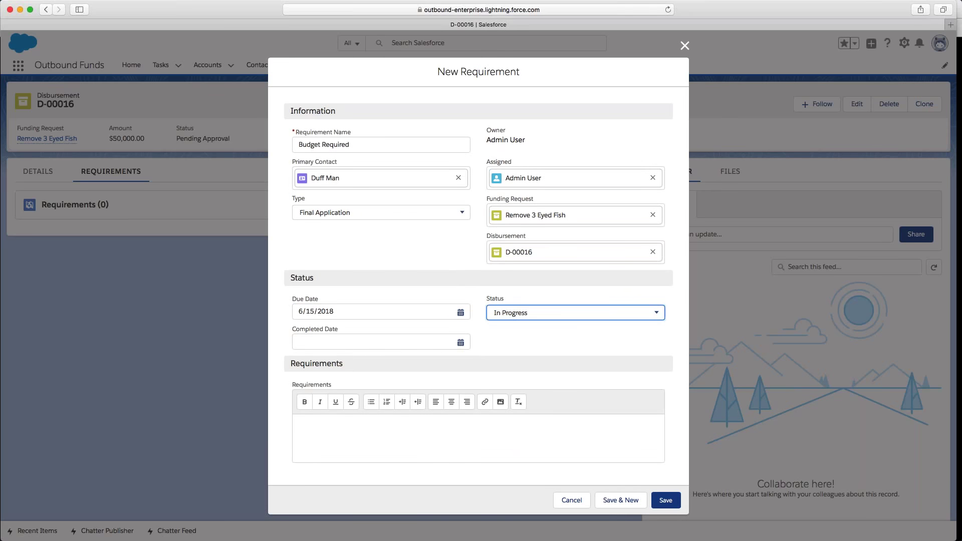
click(665, 501)
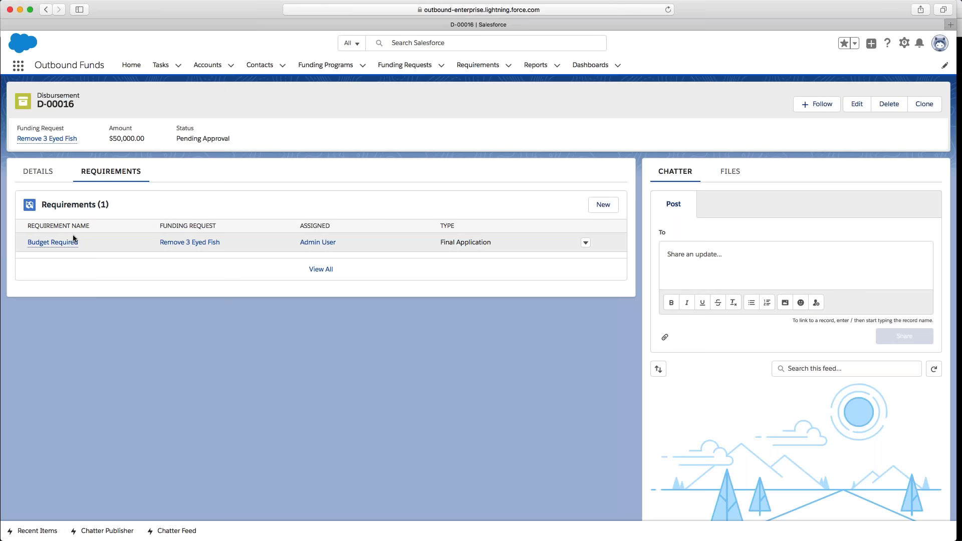
- Open the Budget Required requirement, set its status to Complete and save the change
mouse_move(72, 246)
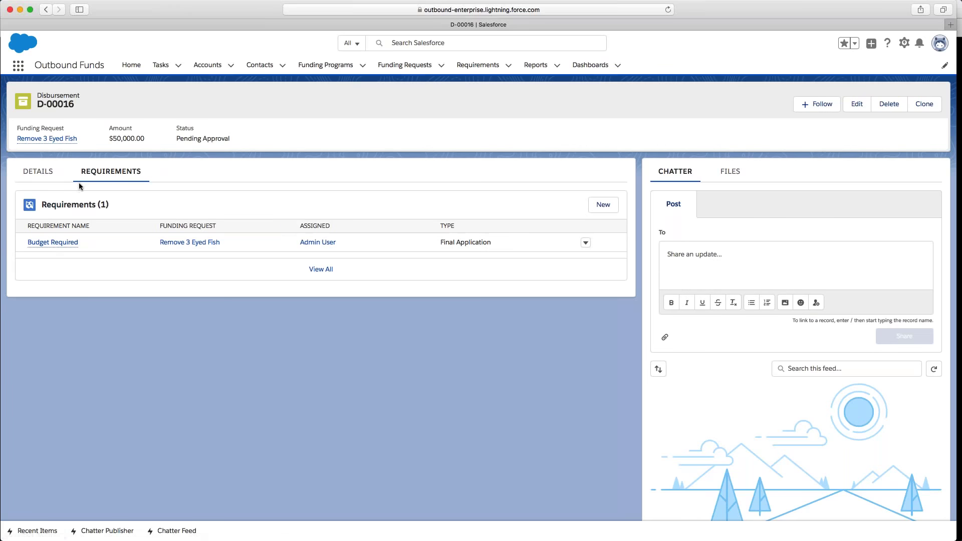
click(55, 243)
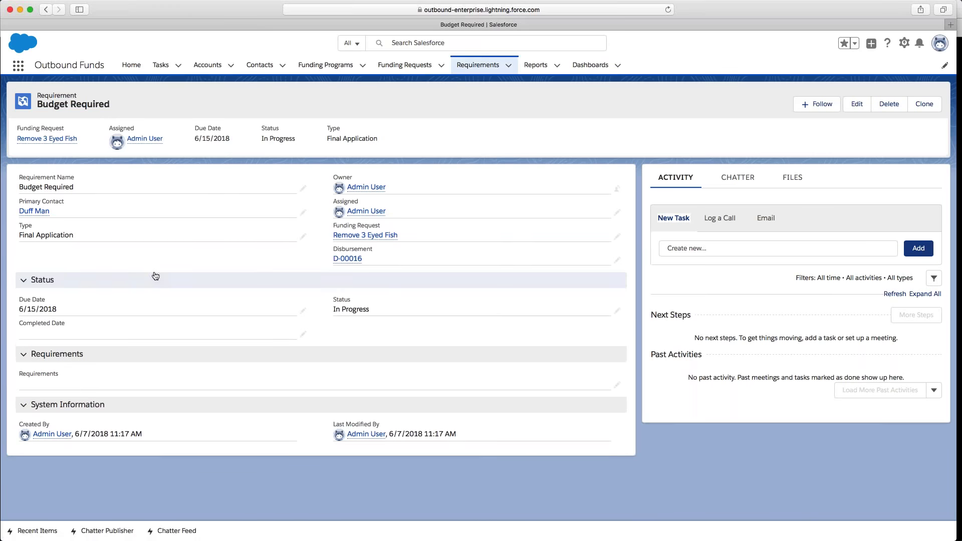
double_click(375, 309)
click(356, 373)
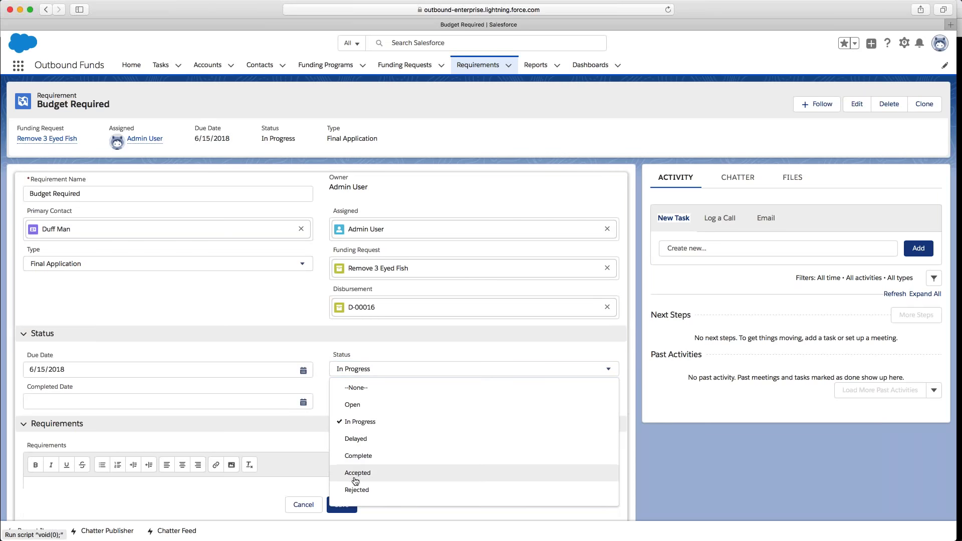
scroll(356, 481, down, 1)
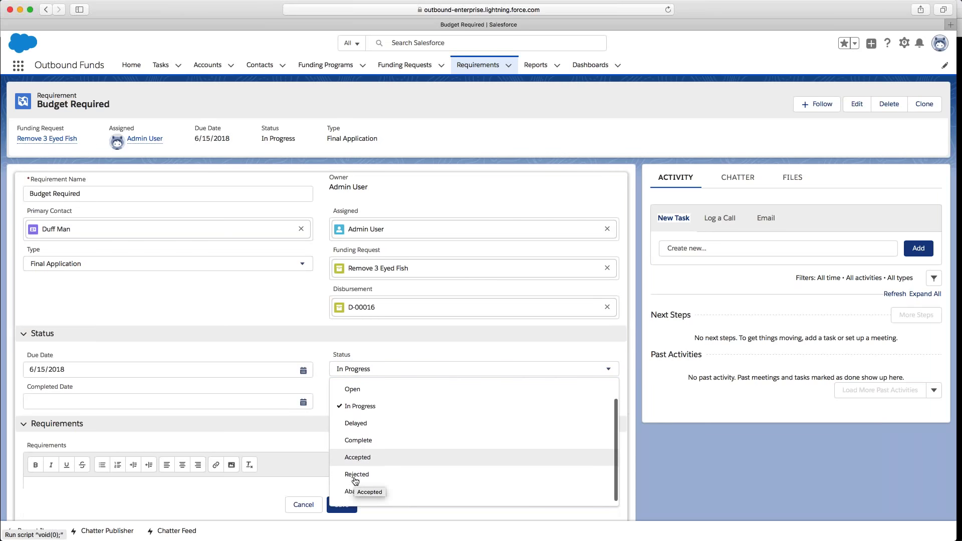
click(365, 443)
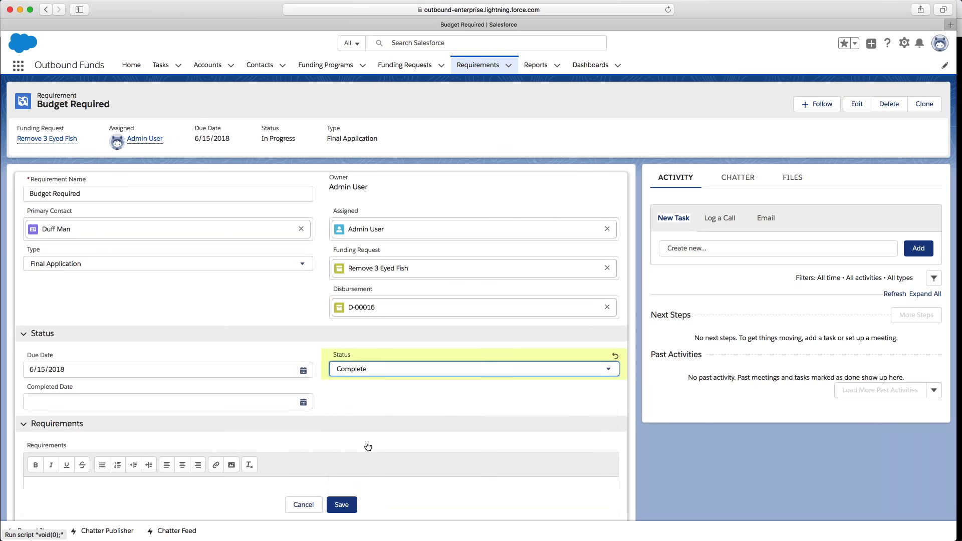
click(345, 480)
click(344, 499)
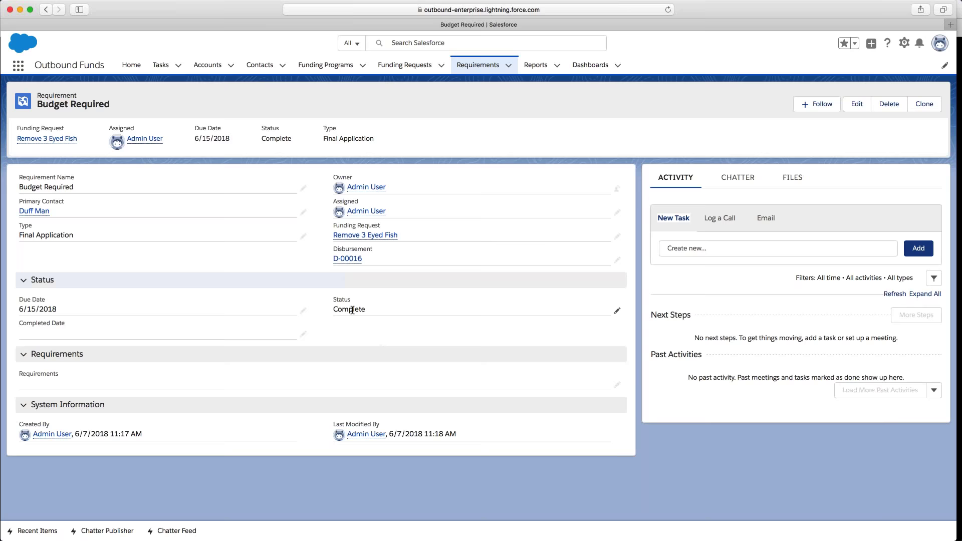
- Return to the Remove 3 Eyed Fish funding request and set its initial disbursement's status to Paid
click(356, 239)
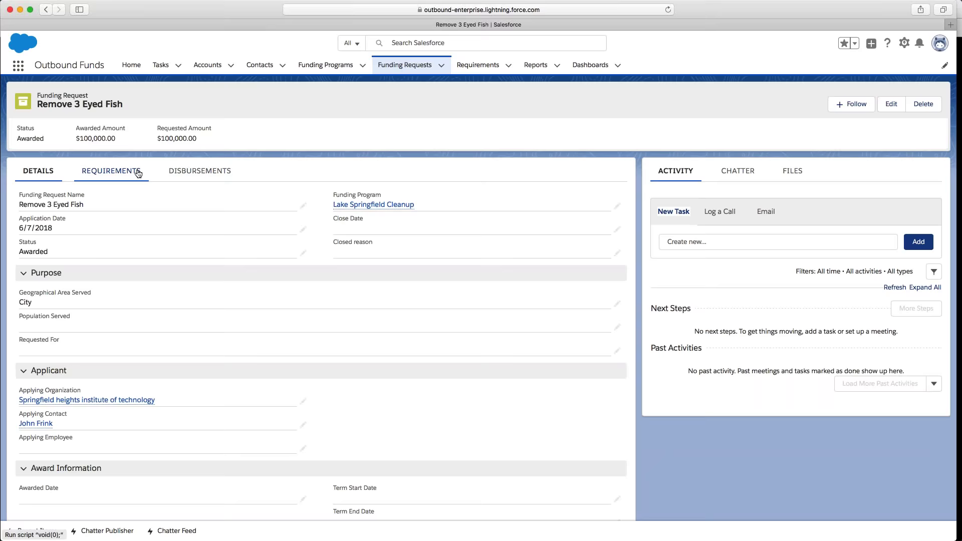
click(132, 171)
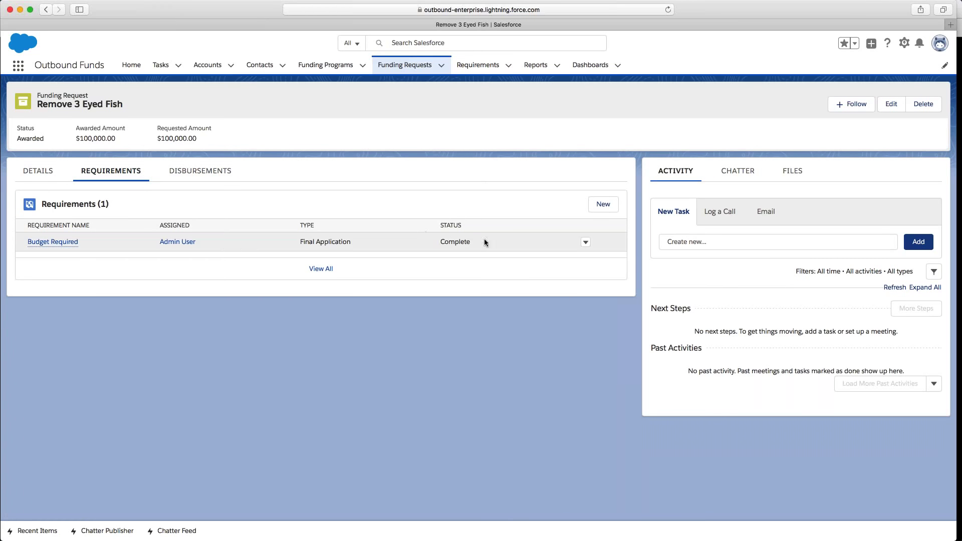
click(196, 175)
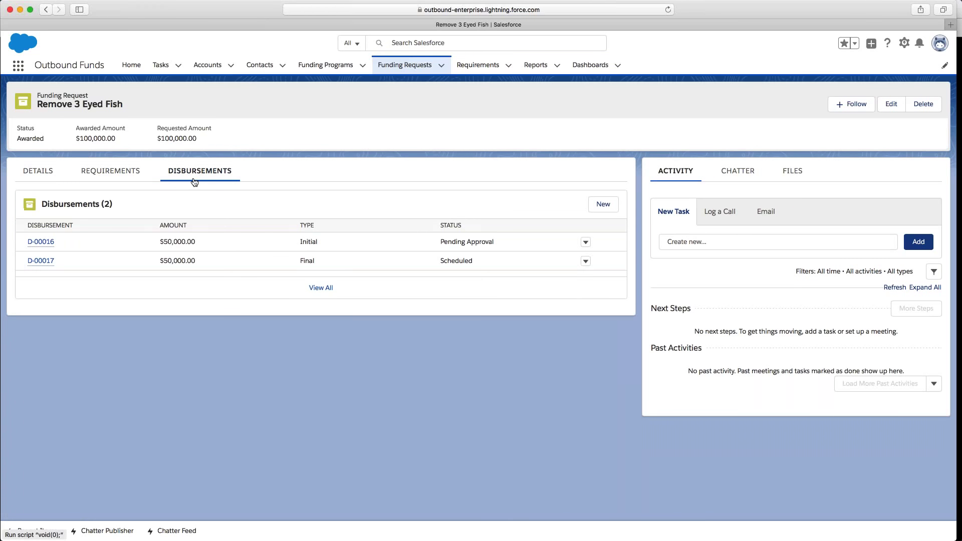
click(40, 243)
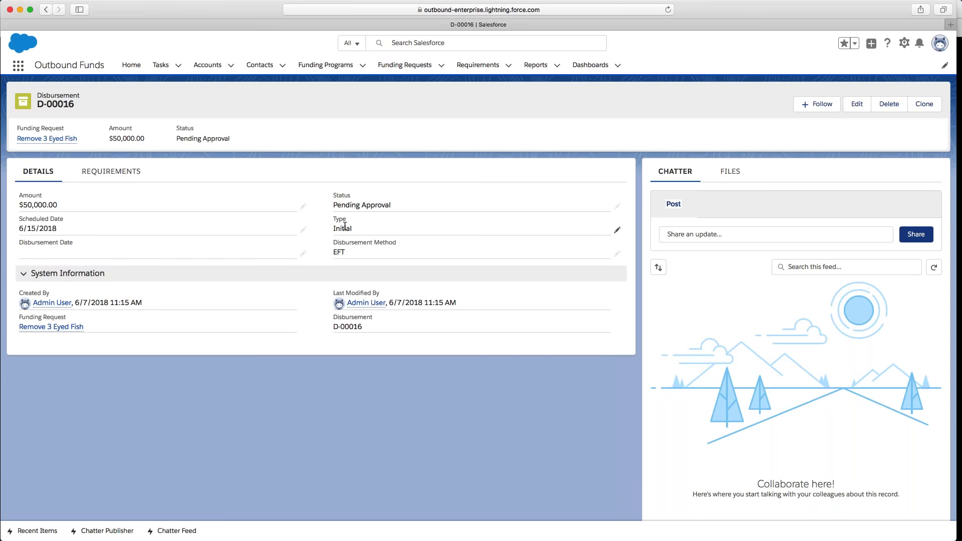
double_click(350, 206)
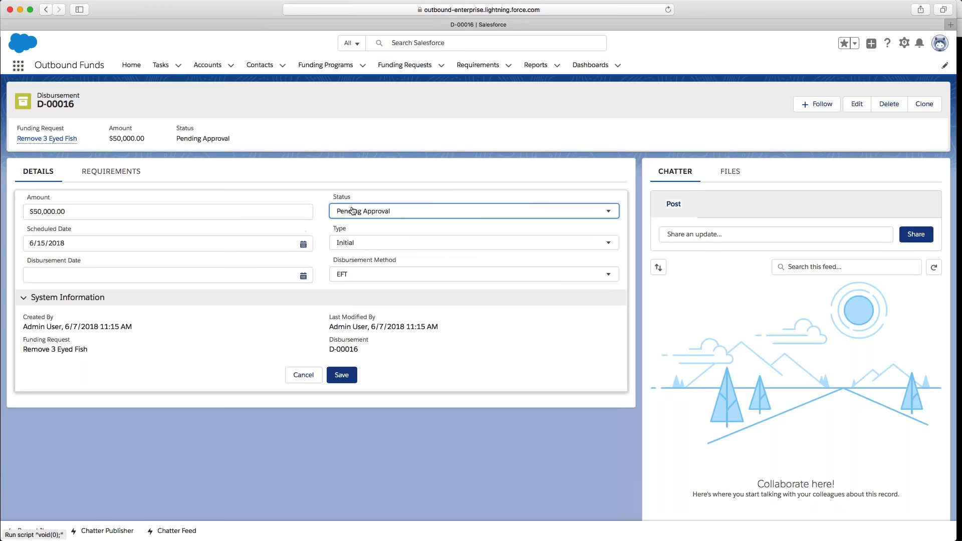
click(353, 211)
click(353, 286)
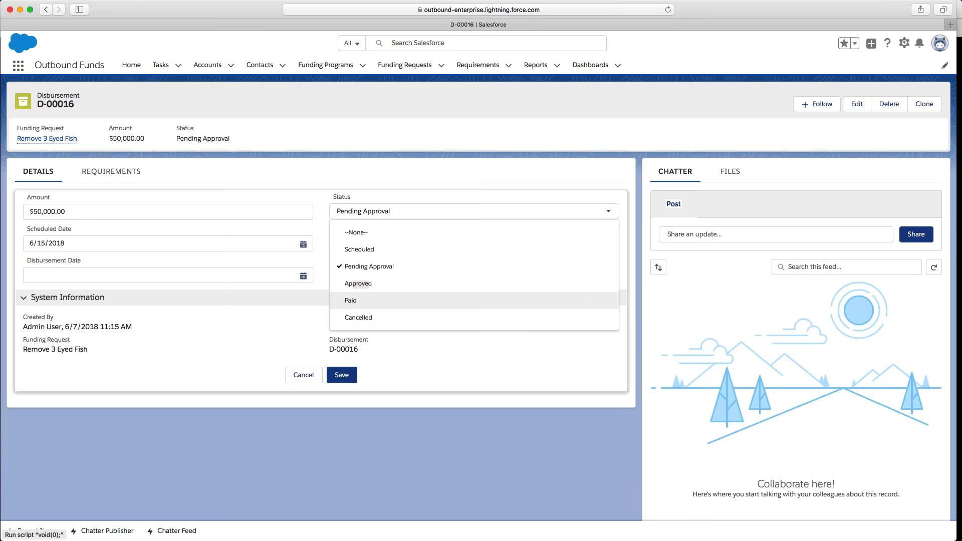
click(351, 300)
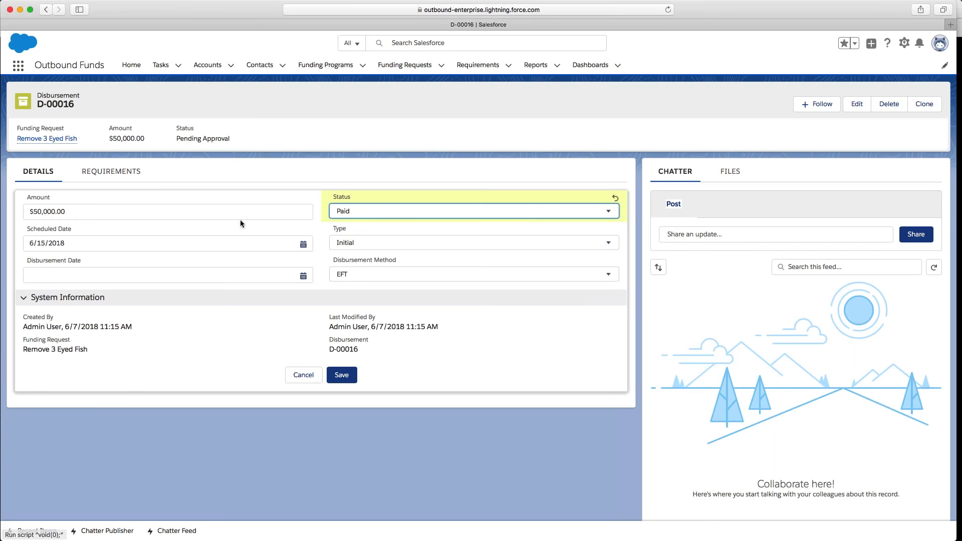
- Set the initial disbursement's disbursement date to 6/7/2018 and save the record
click(146, 274)
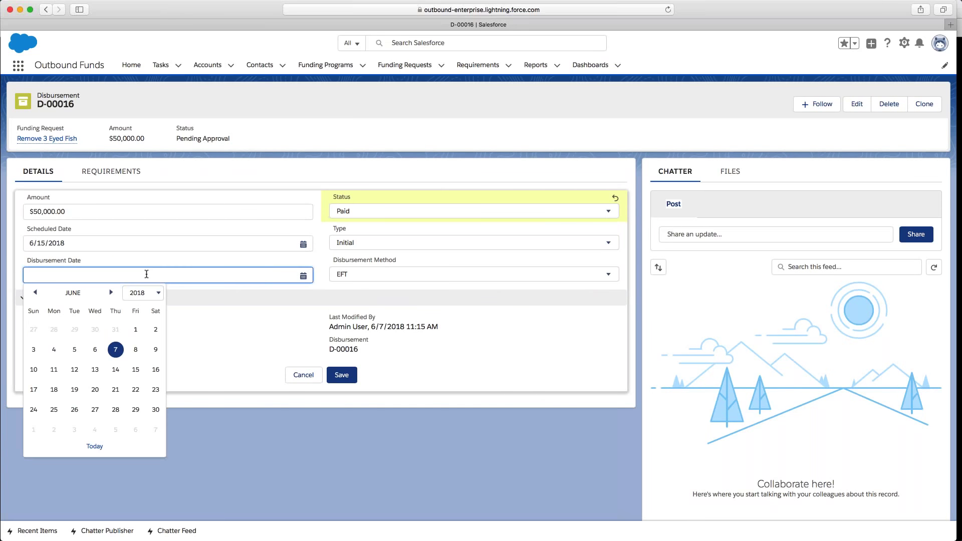
click(116, 350)
click(345, 380)
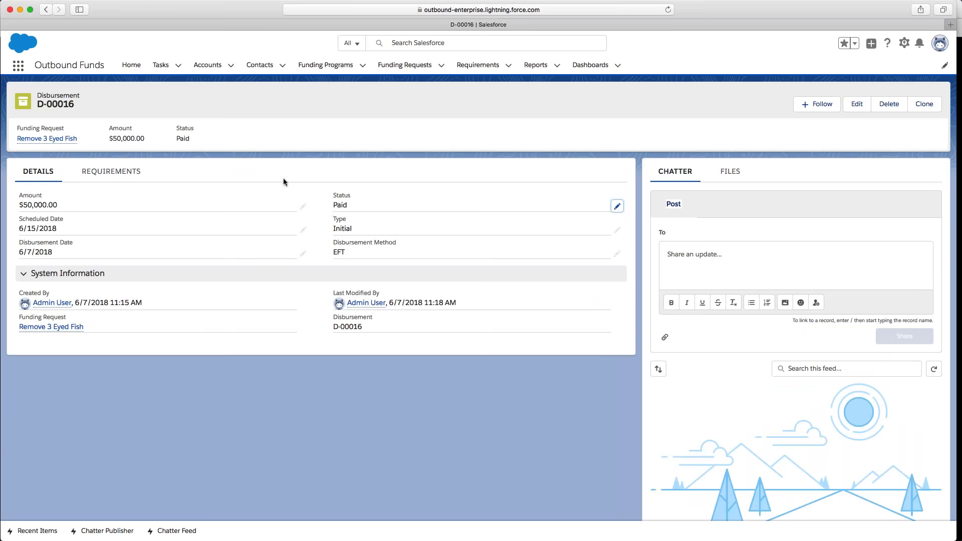
- Return to the Remove 3 Eyed Fish funding request and examine its requested, remaining and disbursed amounts in the disbursement information
mouse_move(55, 330)
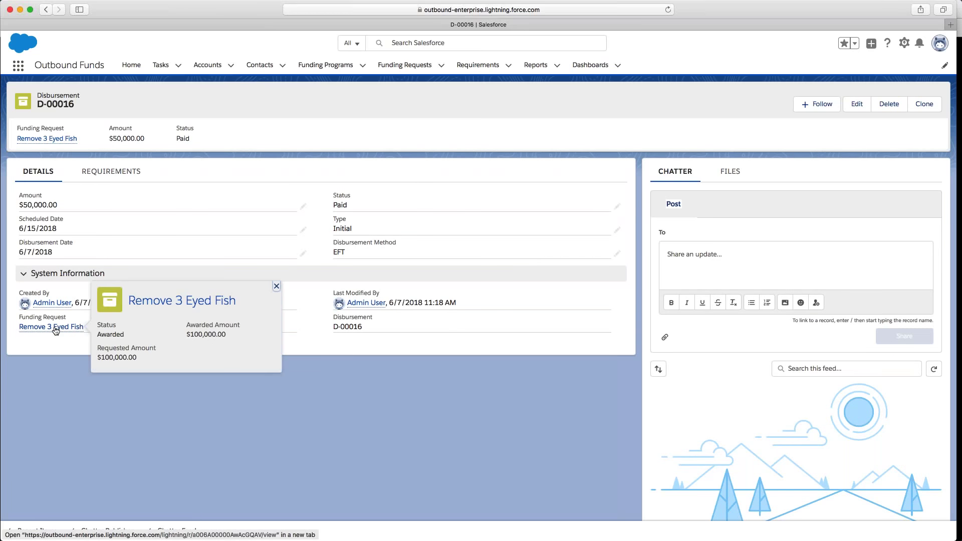
click(56, 328)
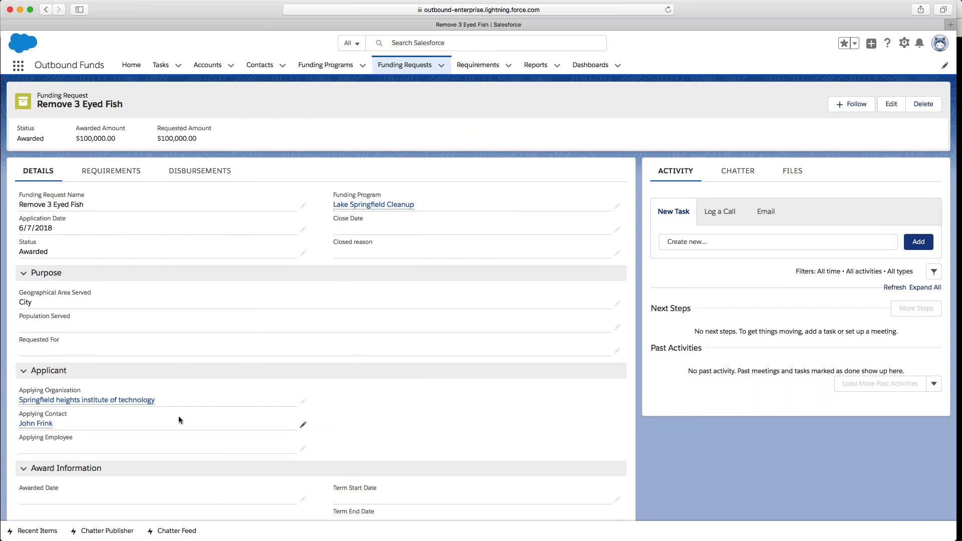
scroll(178, 416, down, 2)
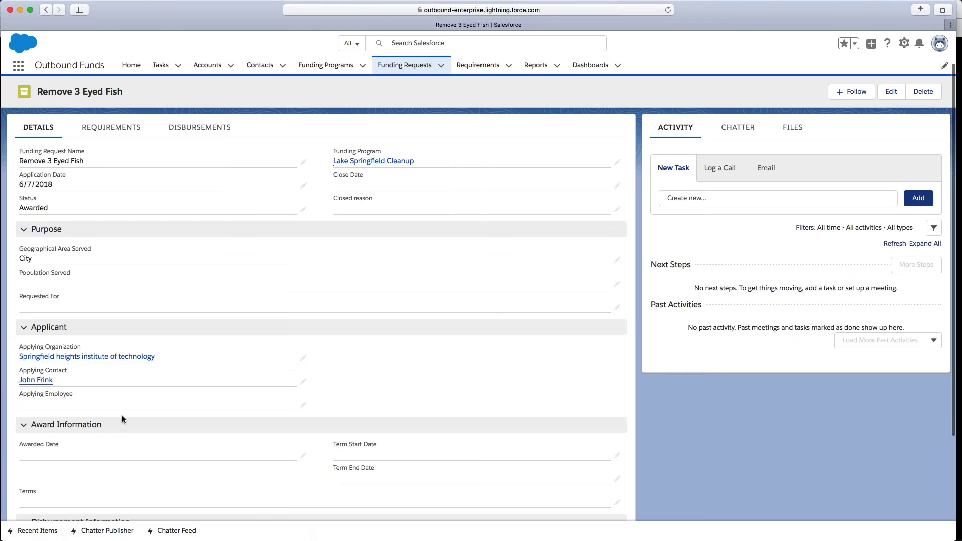
scroll(122, 420, down, 5)
scroll(65, 399, down, 1)
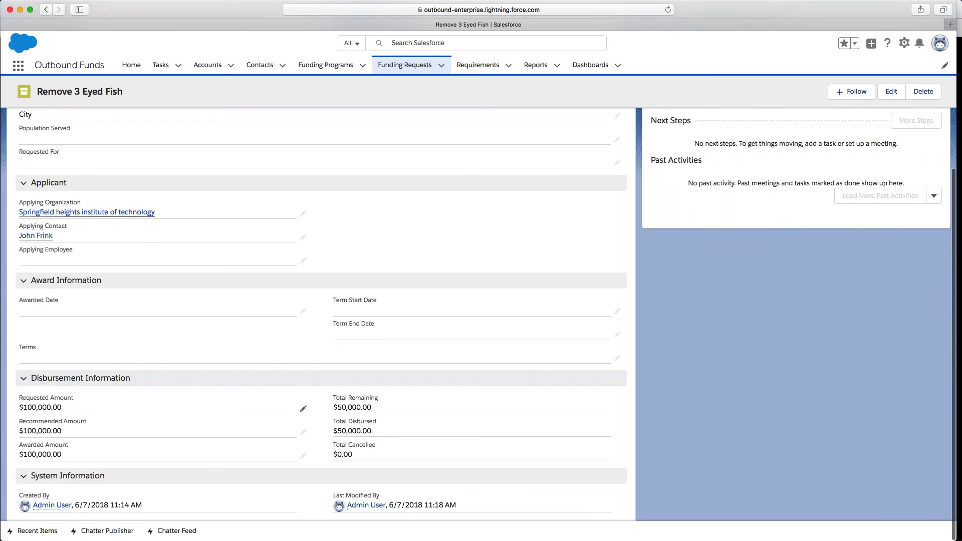
drag(21, 398, 73, 408)
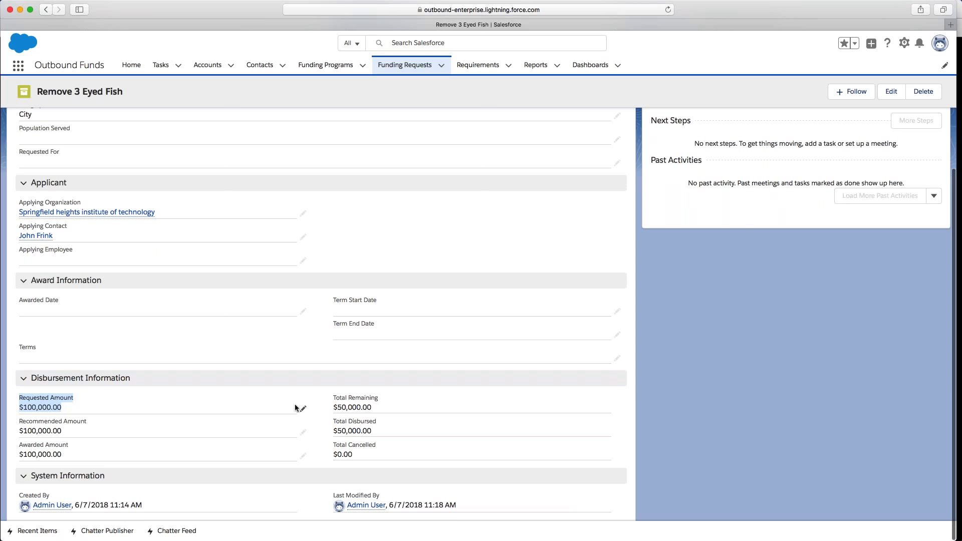
double_click(338, 399)
drag(333, 397, 379, 430)
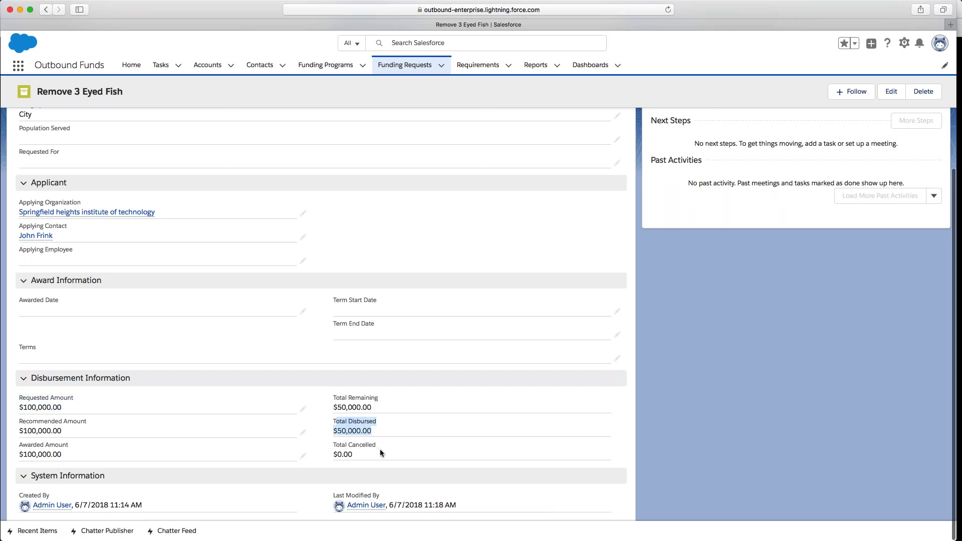
scroll(387, 441, up, 5)
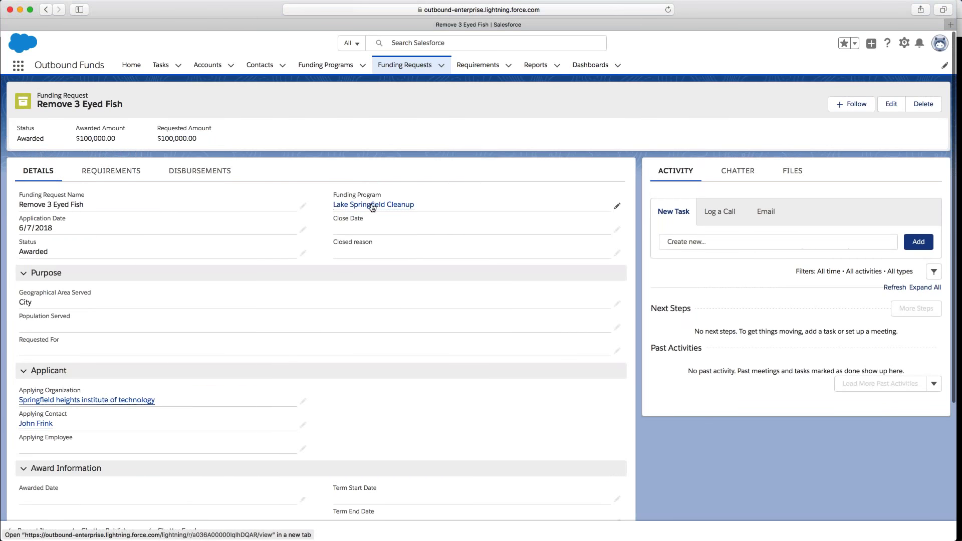
- Open the Lake Springfield Cleanup funding program and examine the awarded and available amounts in its Program Amounts chart
click(372, 207)
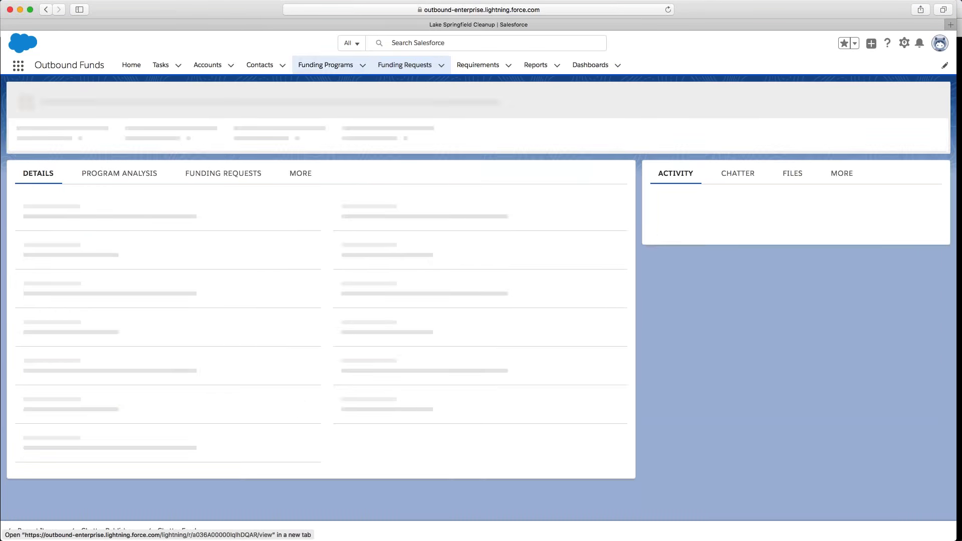
click(112, 178)
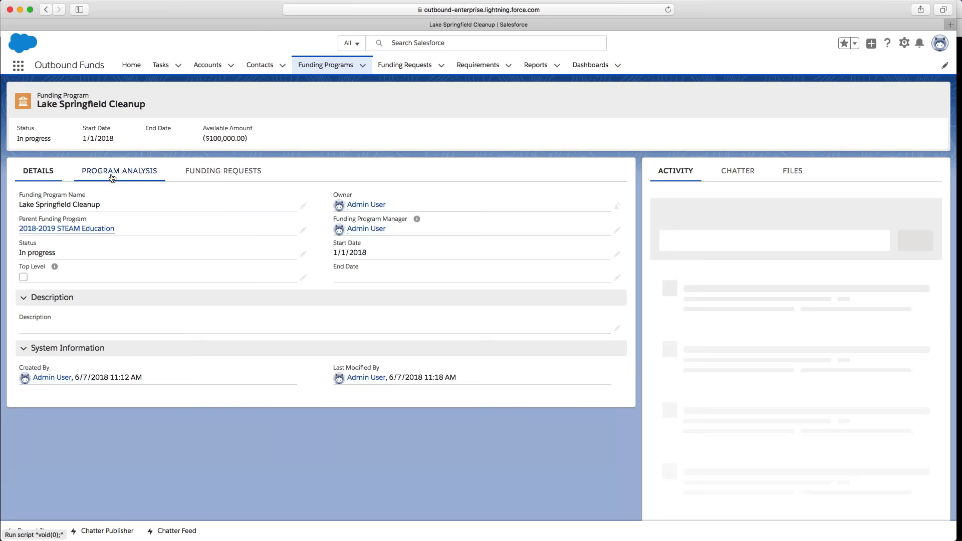
click(520, 376)
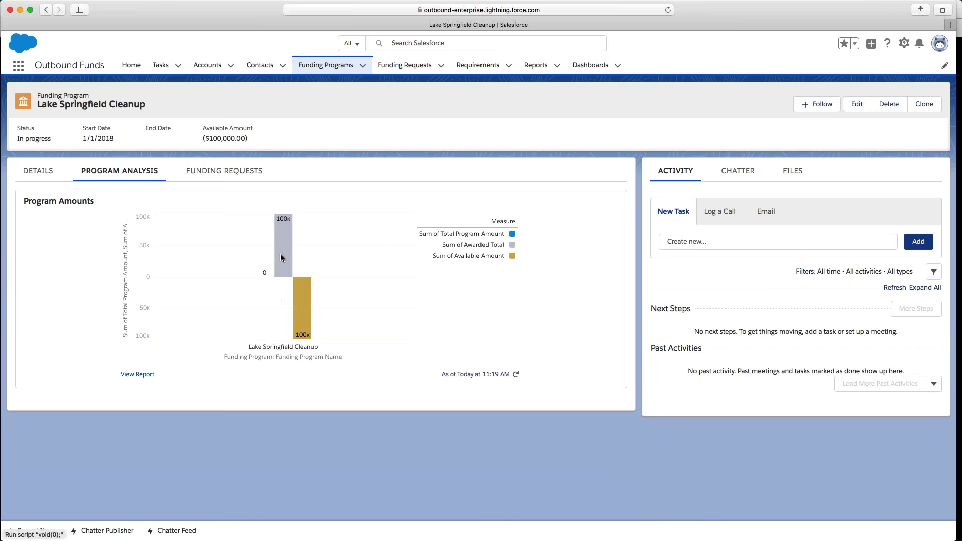
mouse_move(300, 322)
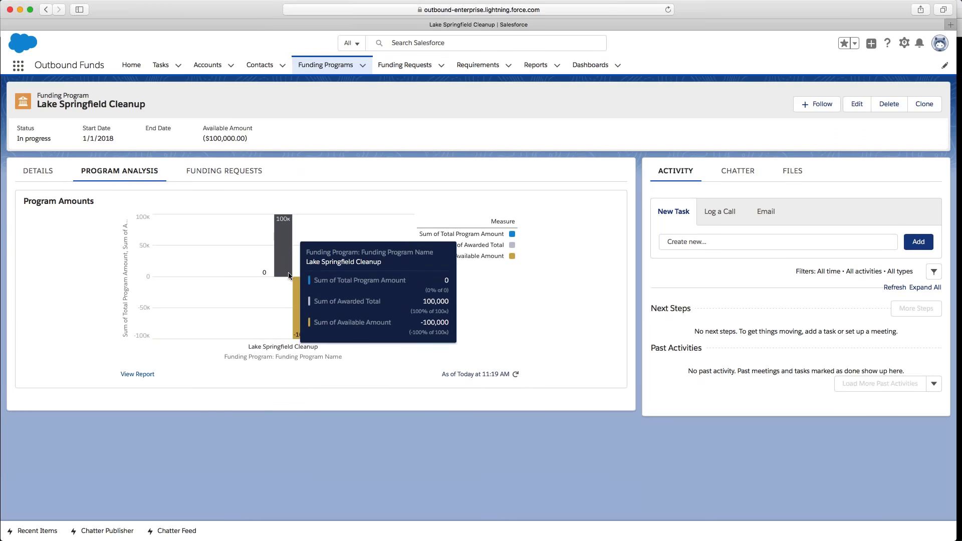
mouse_move(286, 271)
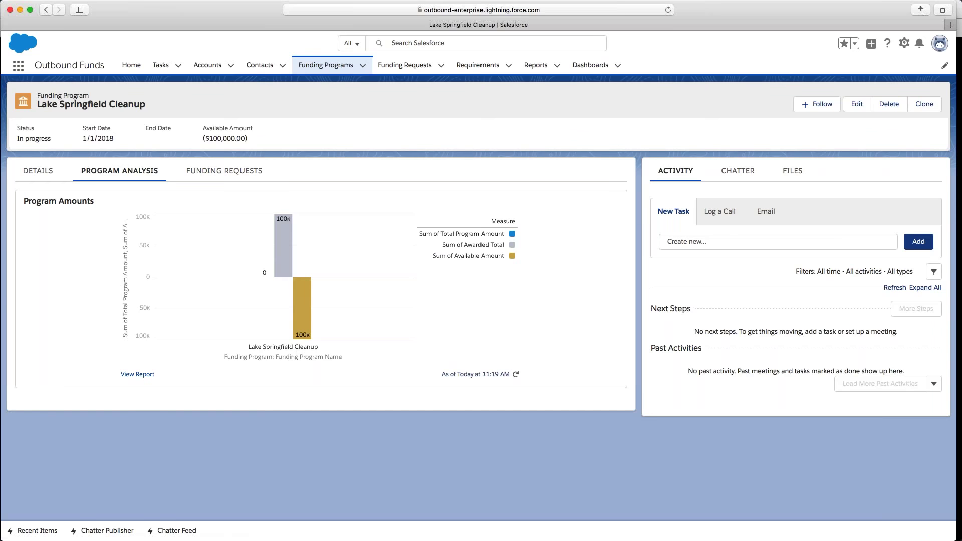
- Open the 2018-2019 College Scholarships program and examine its Program Amounts chart and its funding requests
click(363, 66)
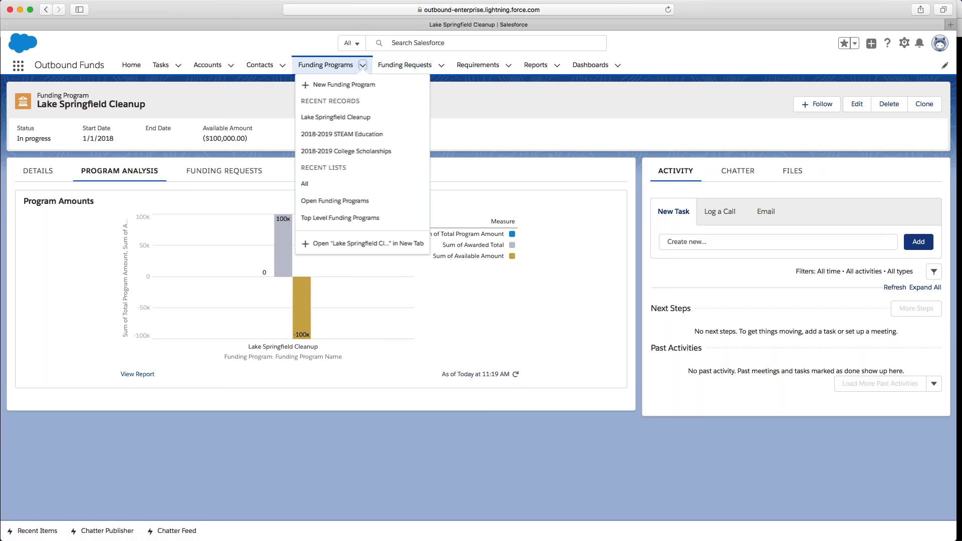
click(337, 151)
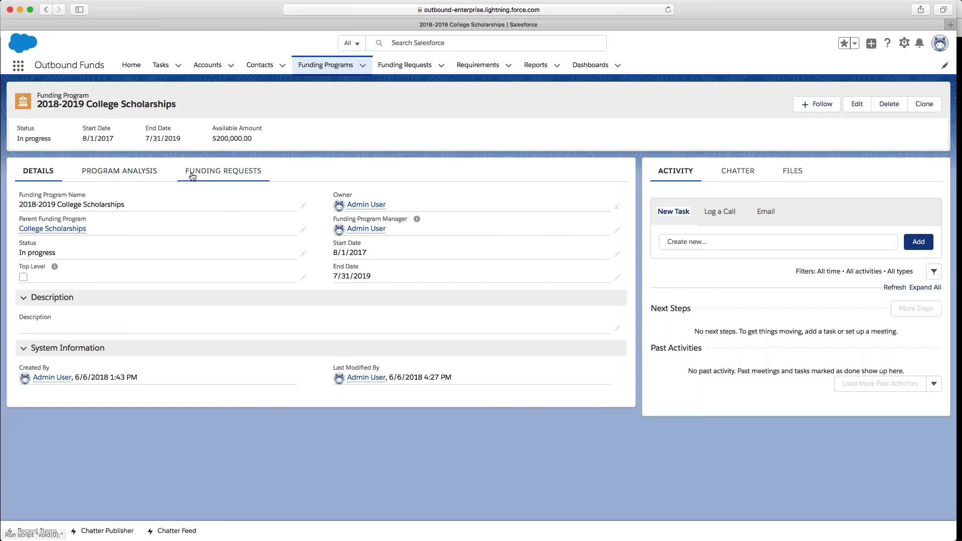
click(110, 173)
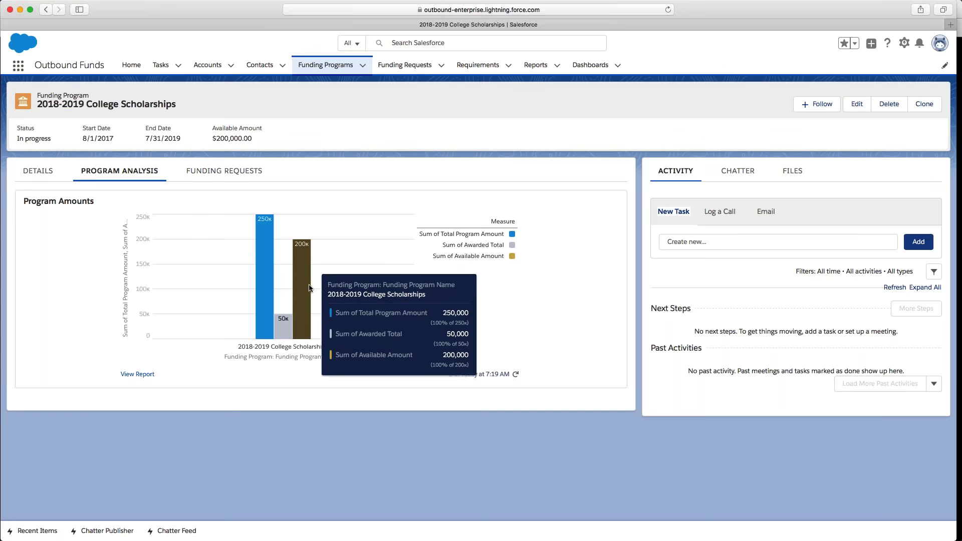
click(223, 173)
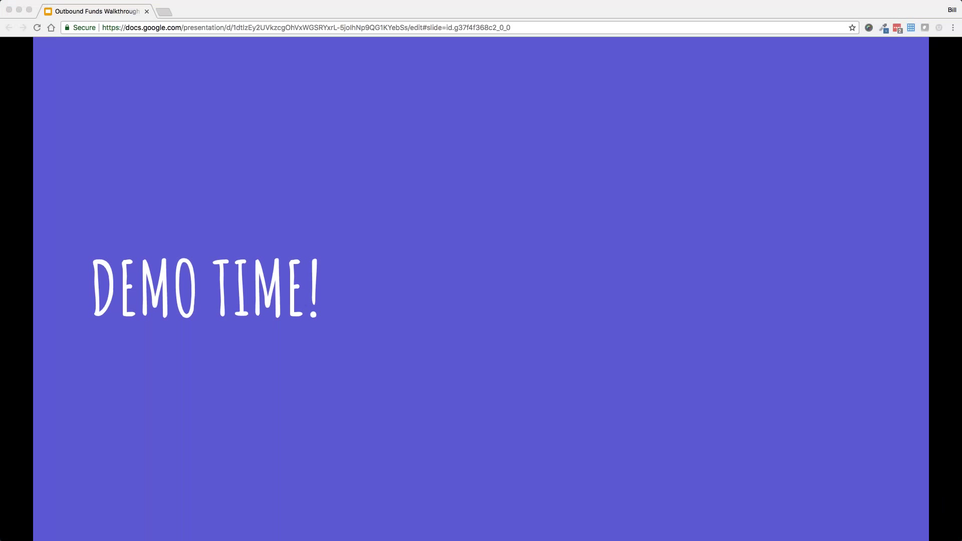
key(Right)
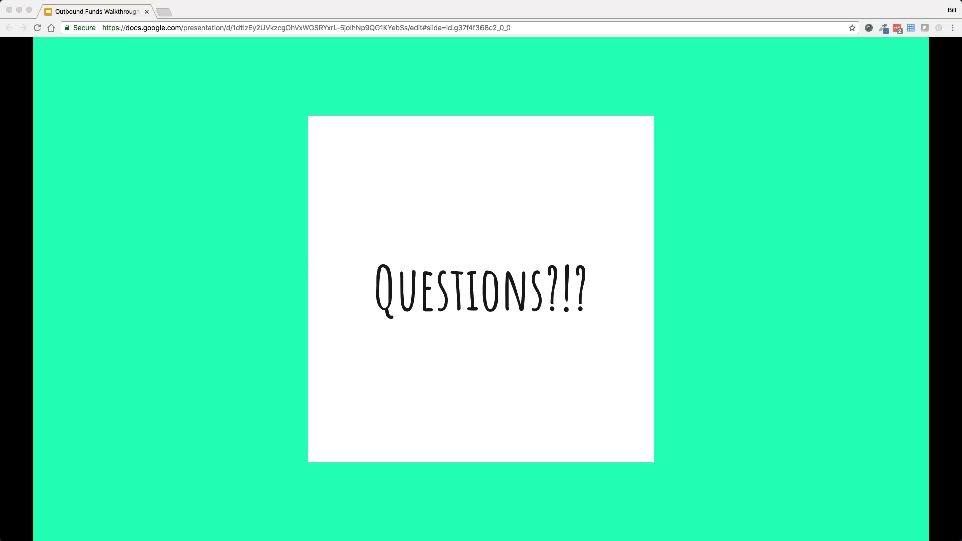
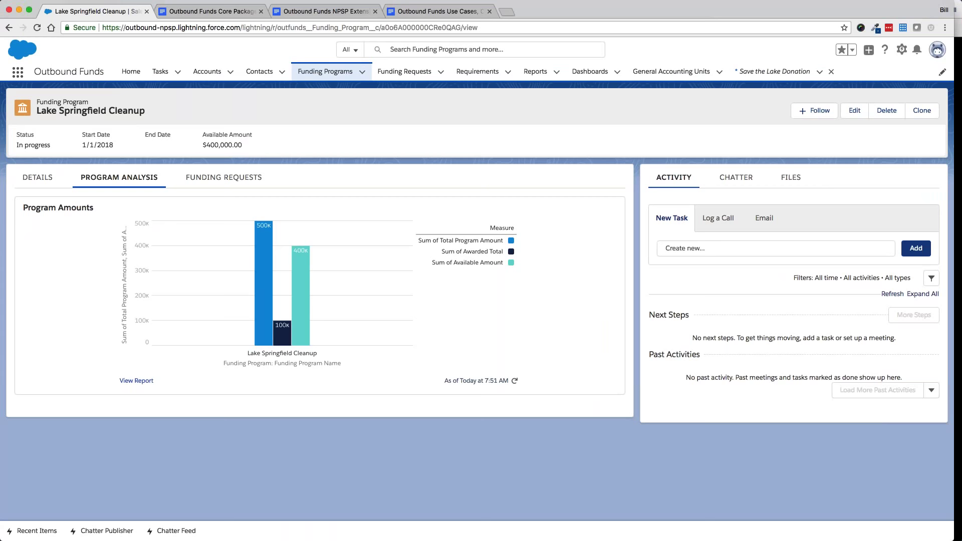
- From the Lake Springfield Cleanup program, open the Remove 3 Eyed Fish request's initial disbursement and display its GAU expenditures
mouse_move(264, 247)
click(213, 177)
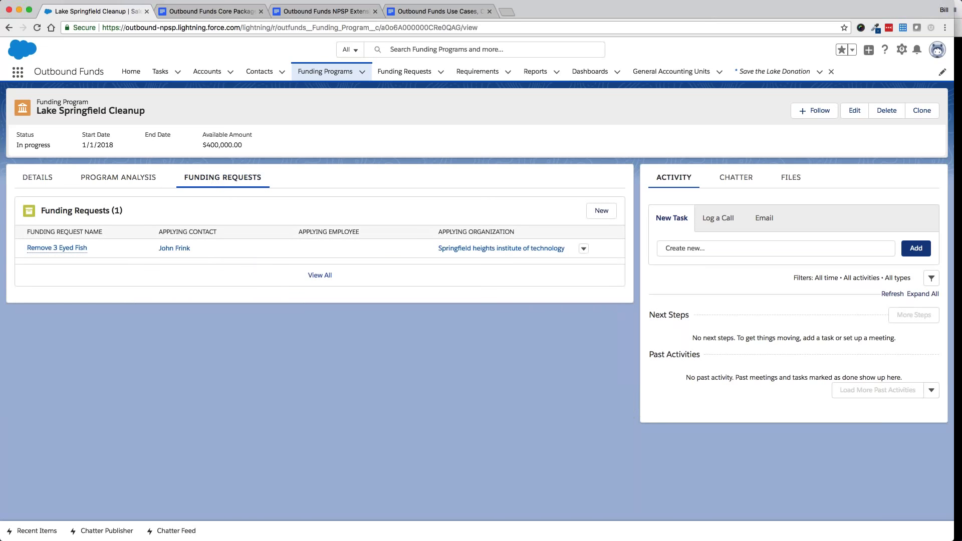
click(49, 249)
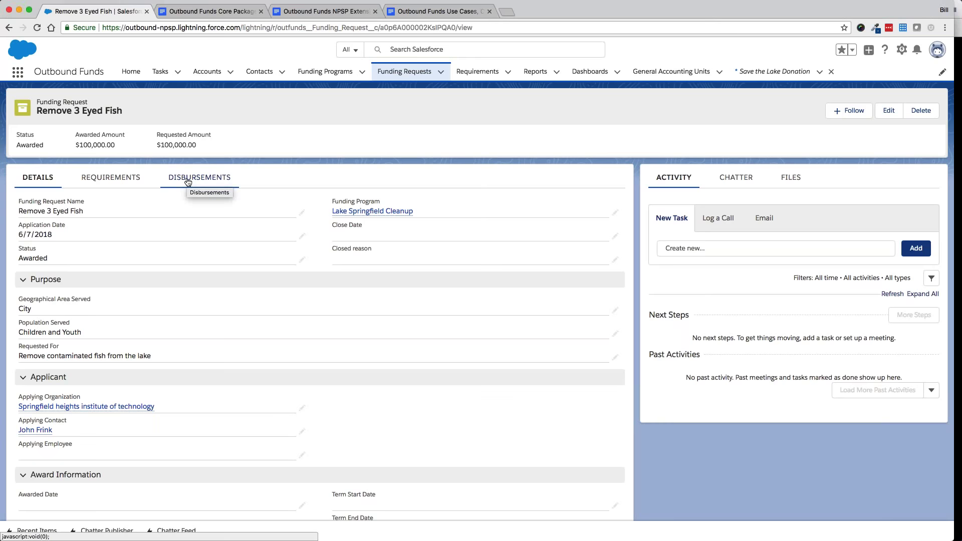
click(188, 182)
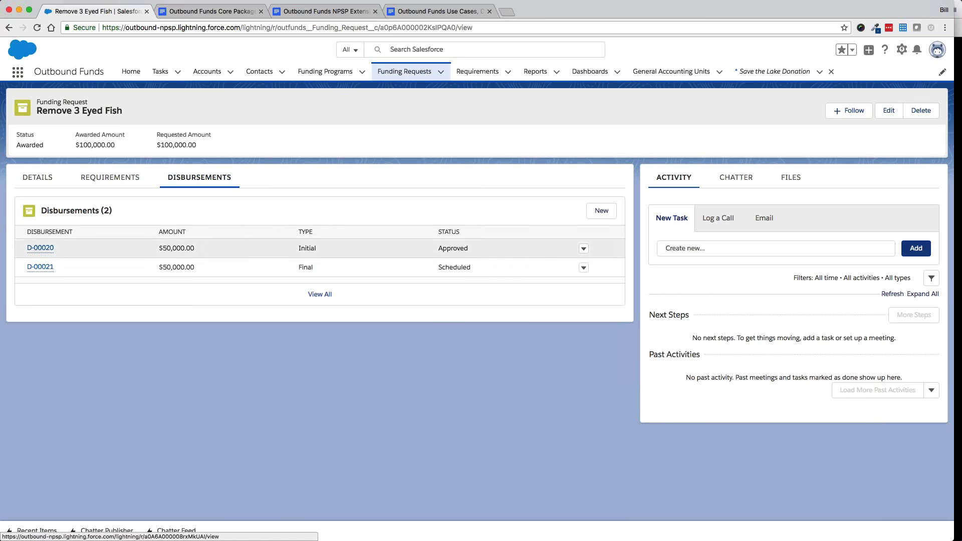
click(40, 250)
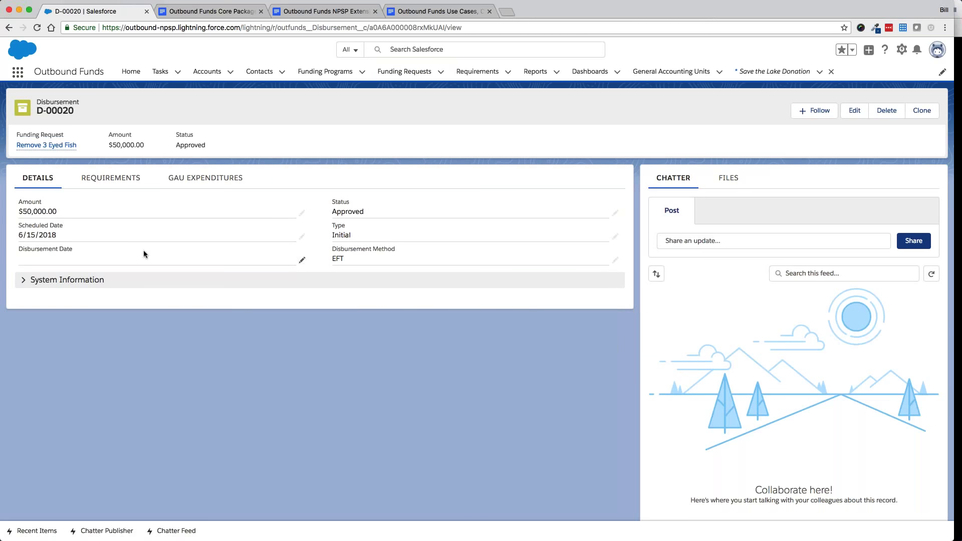
click(194, 182)
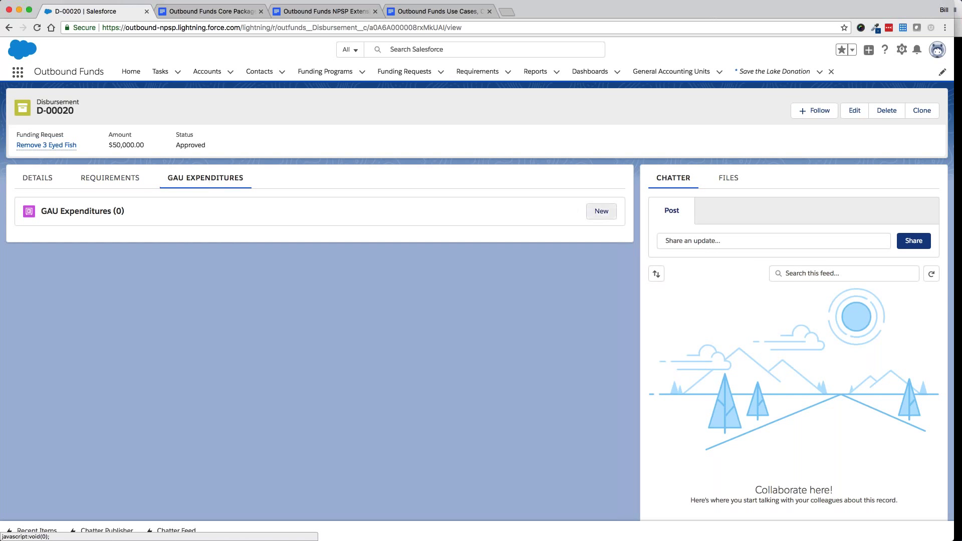
- Create a GAU expenditure of 50,000 for the disbursement against the Environment general accounting unit and save it
click(602, 212)
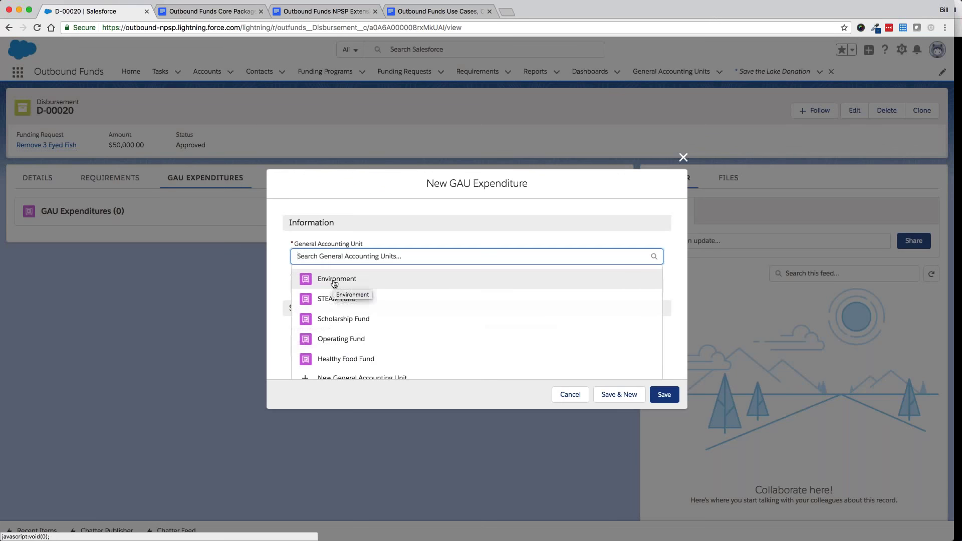
click(334, 284)
click(314, 288)
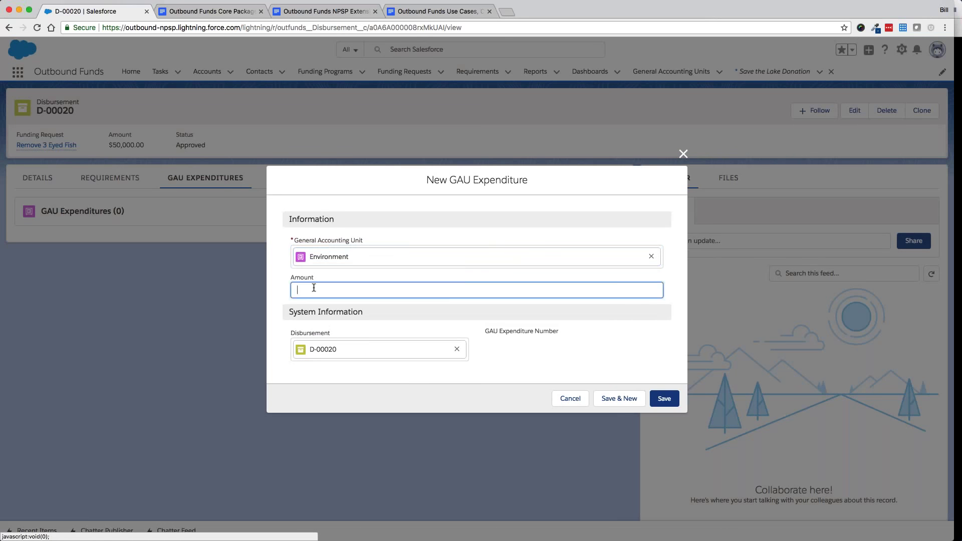
text(50)
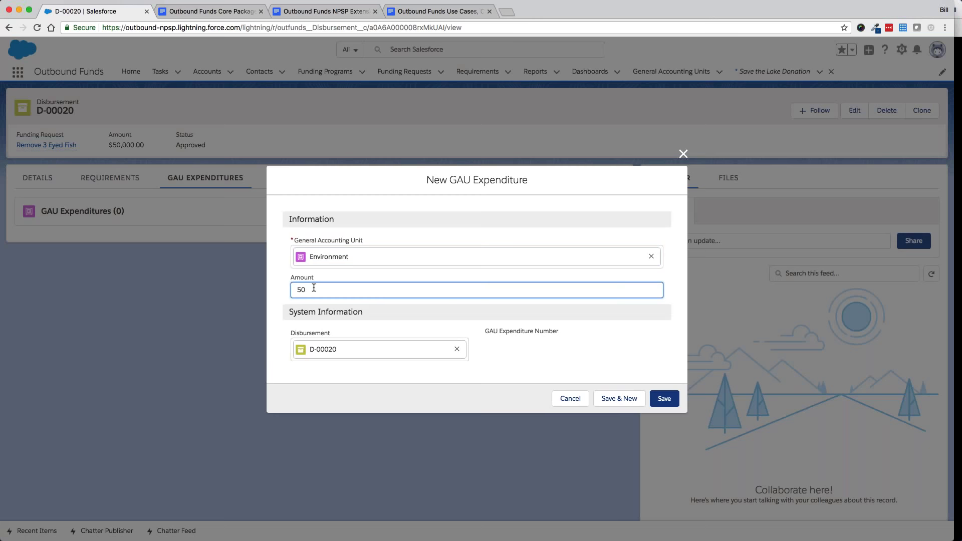
text(,000)
click(661, 400)
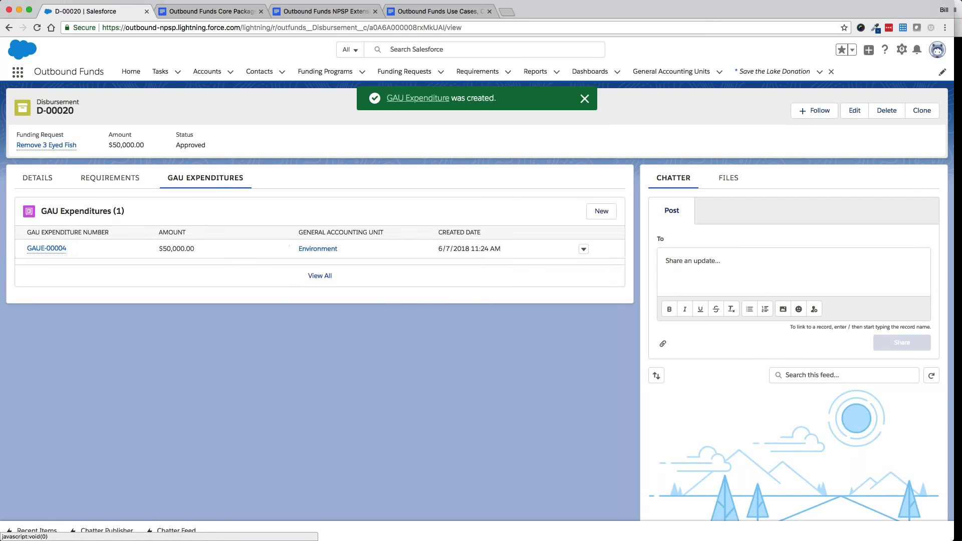
- Open the Environment general accounting unit and examine its details, GAU allocations and GAU expenditures
click(313, 252)
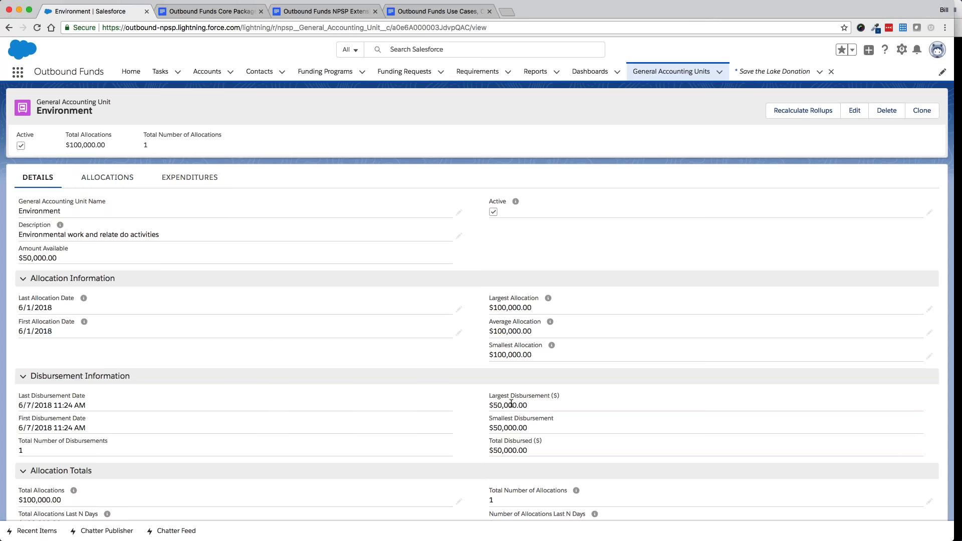
click(103, 180)
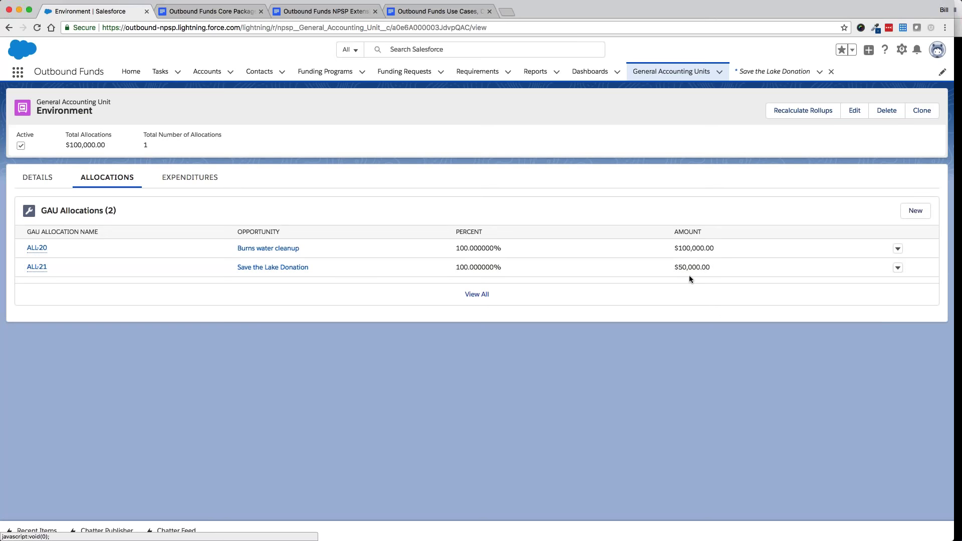
click(189, 181)
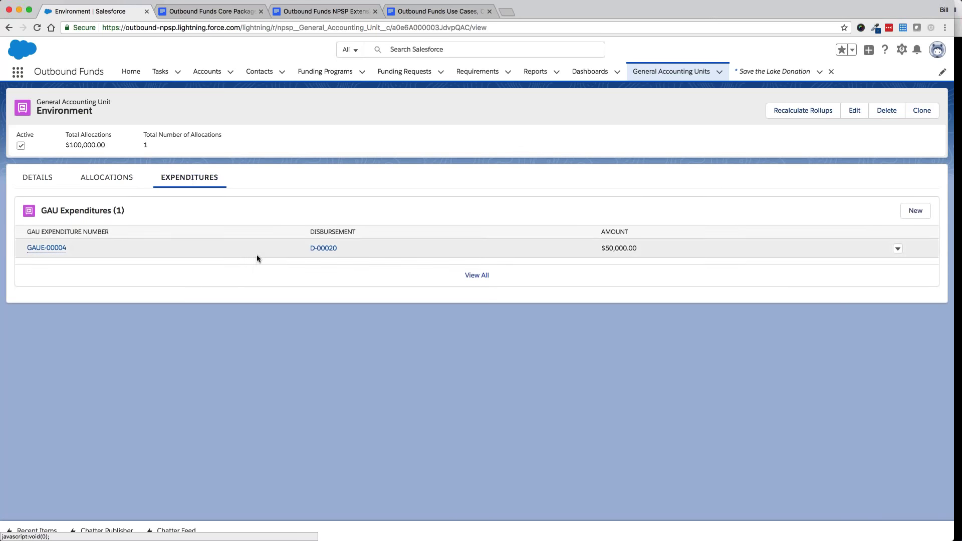
mouse_move(47, 248)
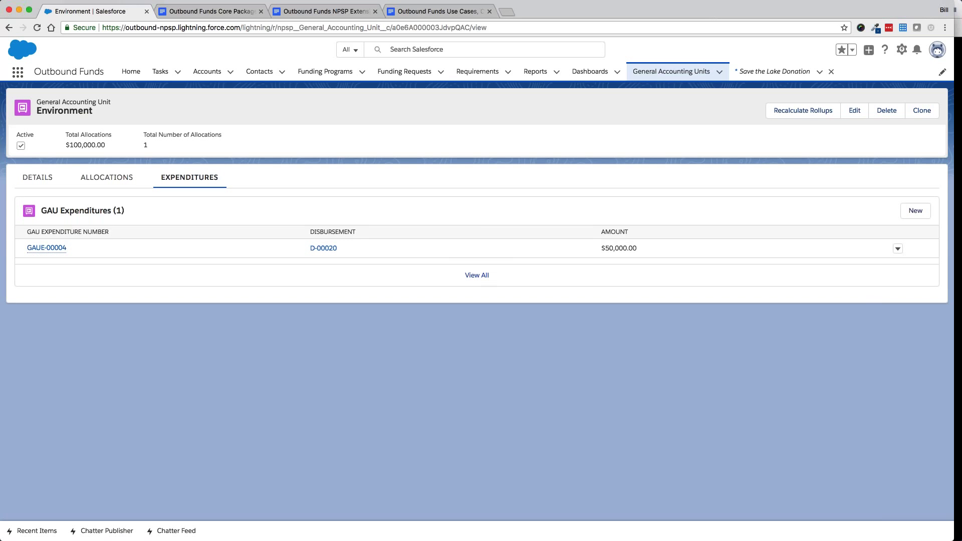
- Return to the Environment unit's details and review its amount available, disbursement information and allocation totals
click(106, 182)
click(38, 177)
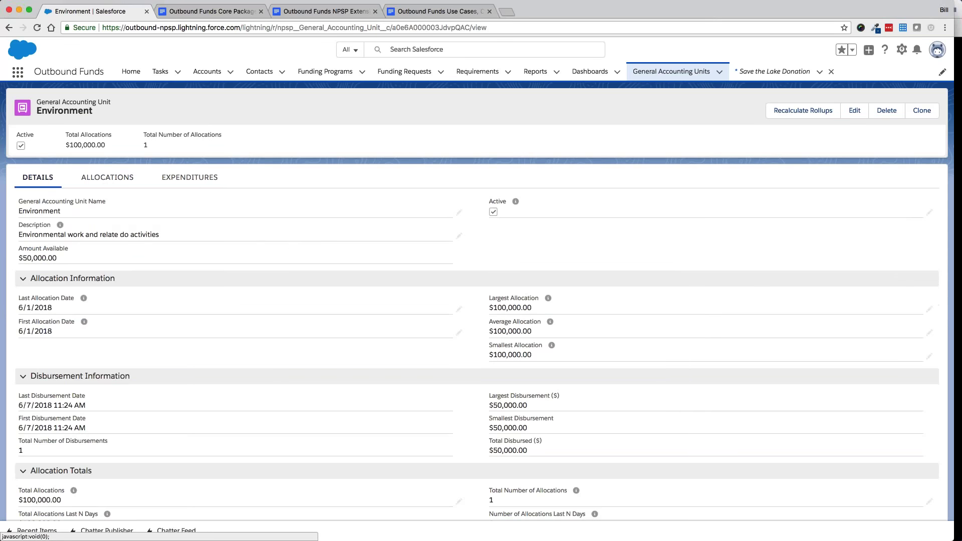
scroll(476, 300, down, 5)
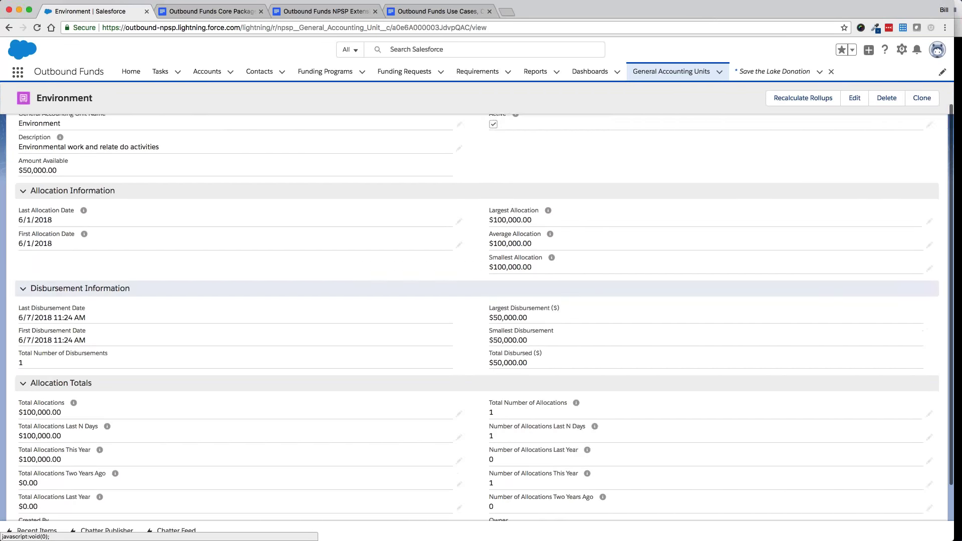
scroll(351, 341, down, 1)
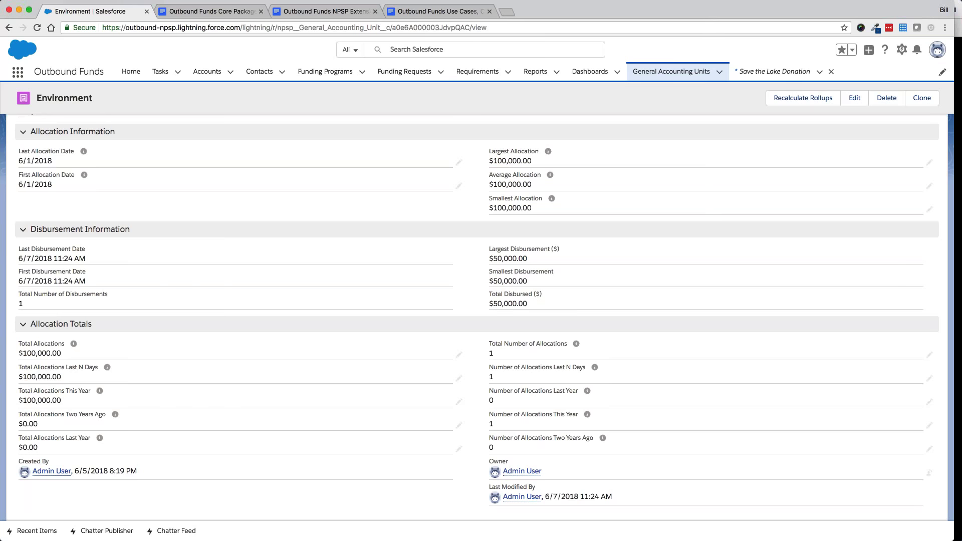
scroll(115, 165, up, 10)
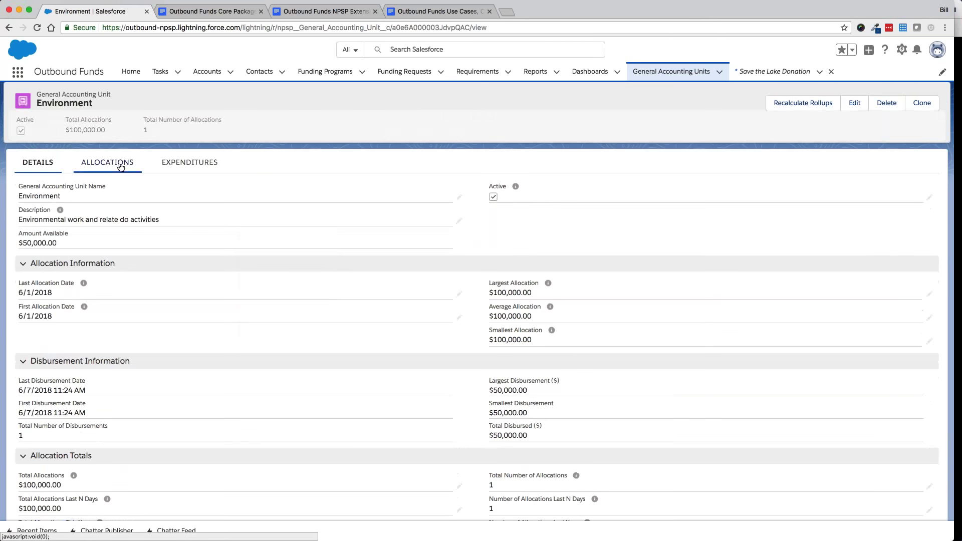
- Compare the Environment unit's GAU allocations with its GAU expenditures and return to the unit's details
click(108, 162)
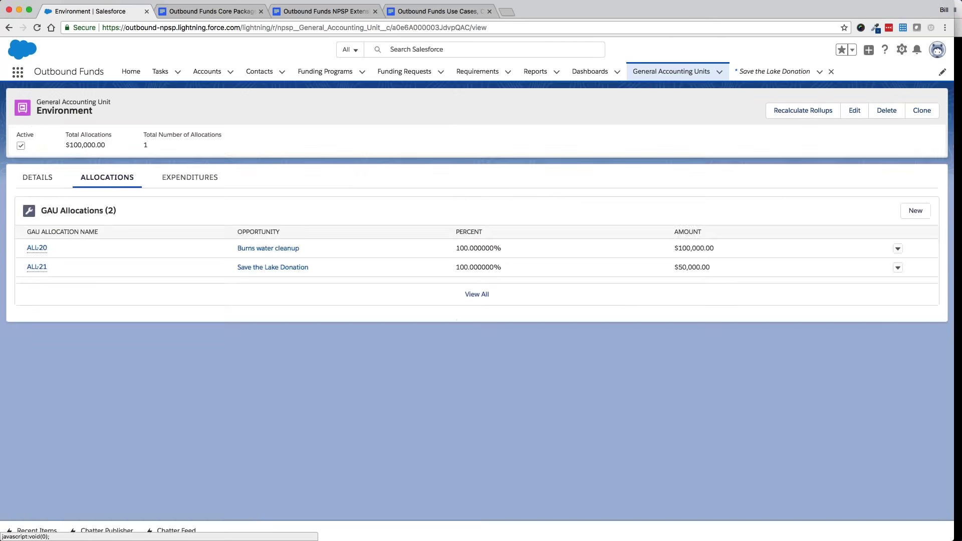
click(195, 181)
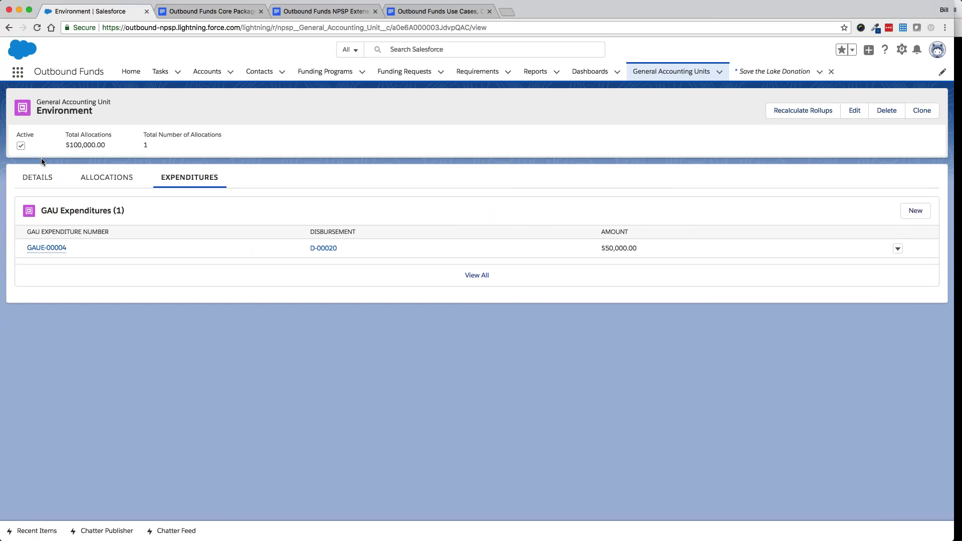
click(116, 177)
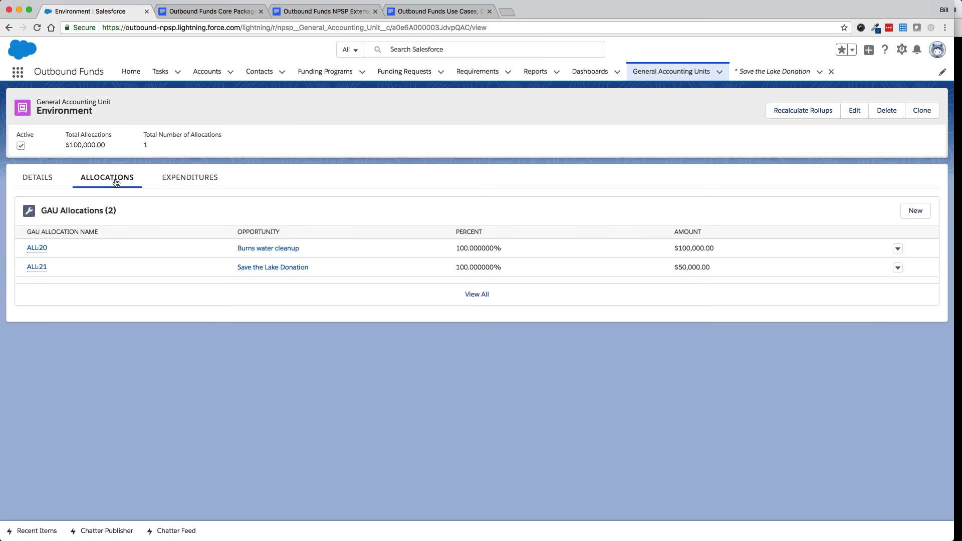
click(41, 179)
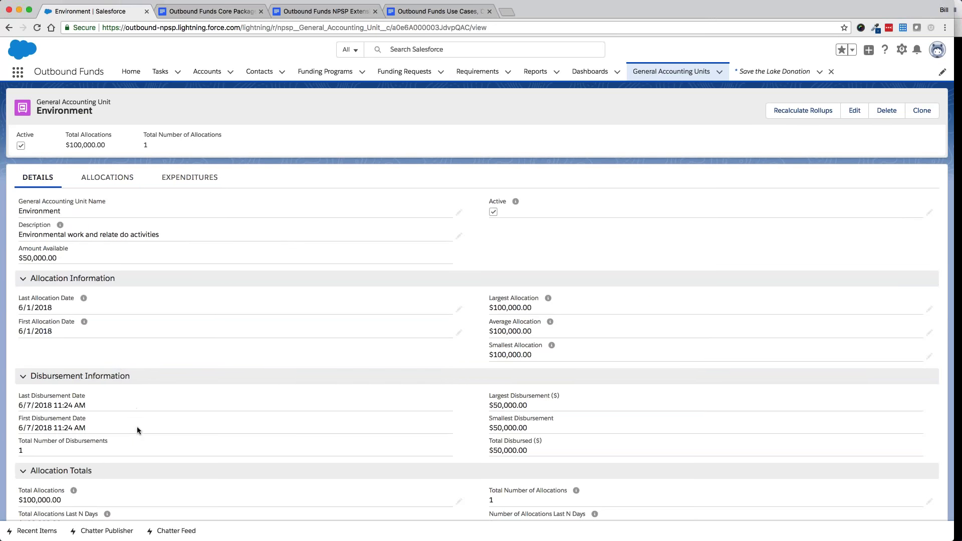
- Examine the Environment unit's allocation and disbursement information, highlighting the Total Allocations amount
scroll(139, 430, down, 1)
scroll(140, 426, up, 1)
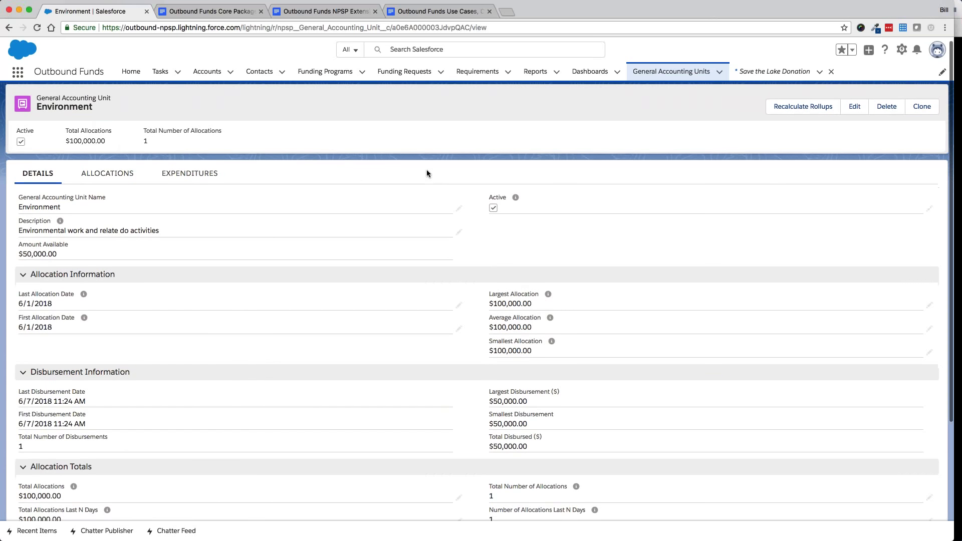
scroll(427, 173, down, 2)
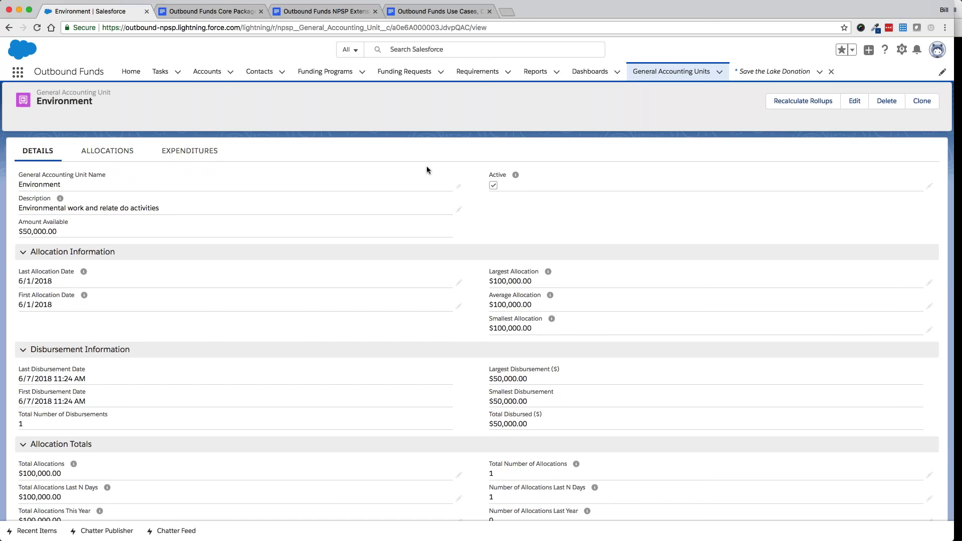
drag(59, 476, 13, 478)
scroll(327, 397, down, 2)
scroll(327, 395, down, 1)
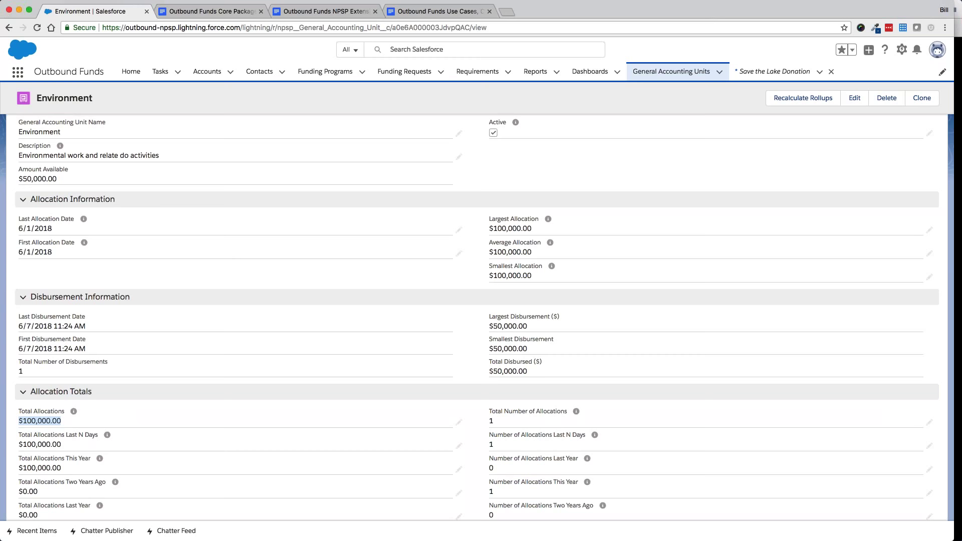
scroll(476, 316, up, 3)
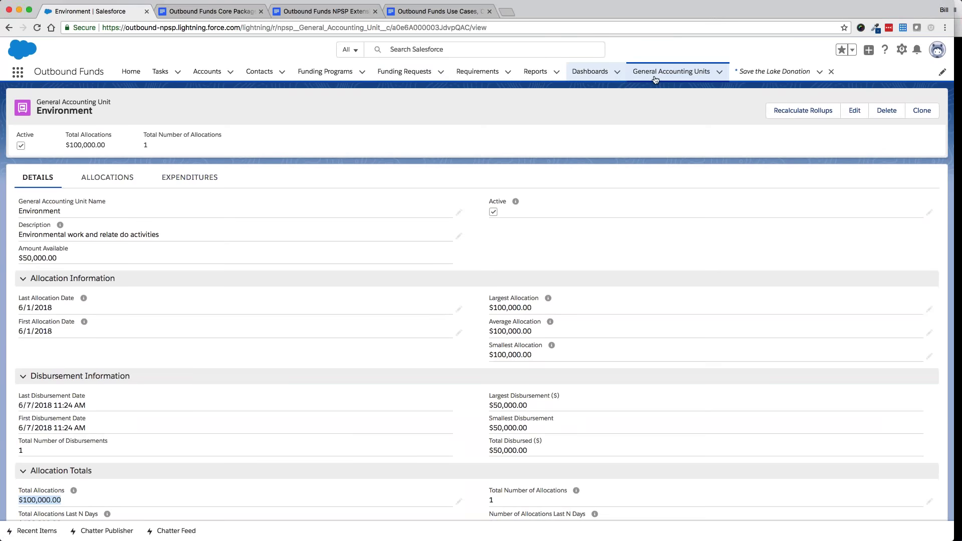
- Open the STEAM Fund general accounting unit and review its GAU allocations, GAU expenditures and details
click(661, 75)
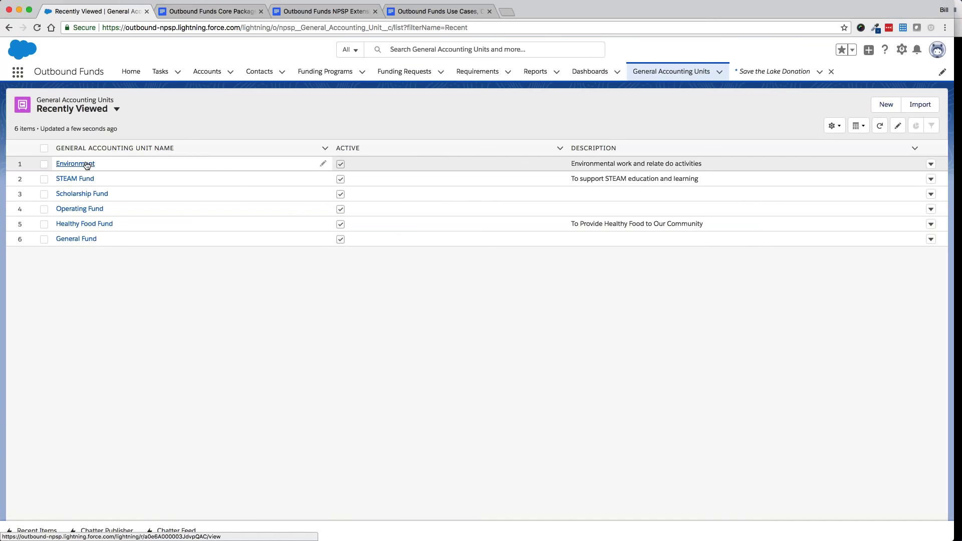
click(72, 181)
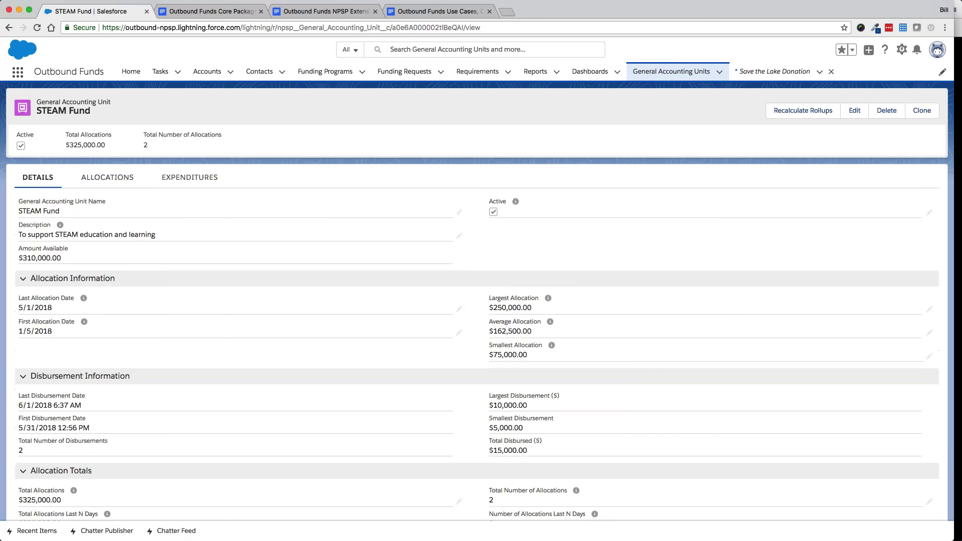
click(129, 183)
click(197, 182)
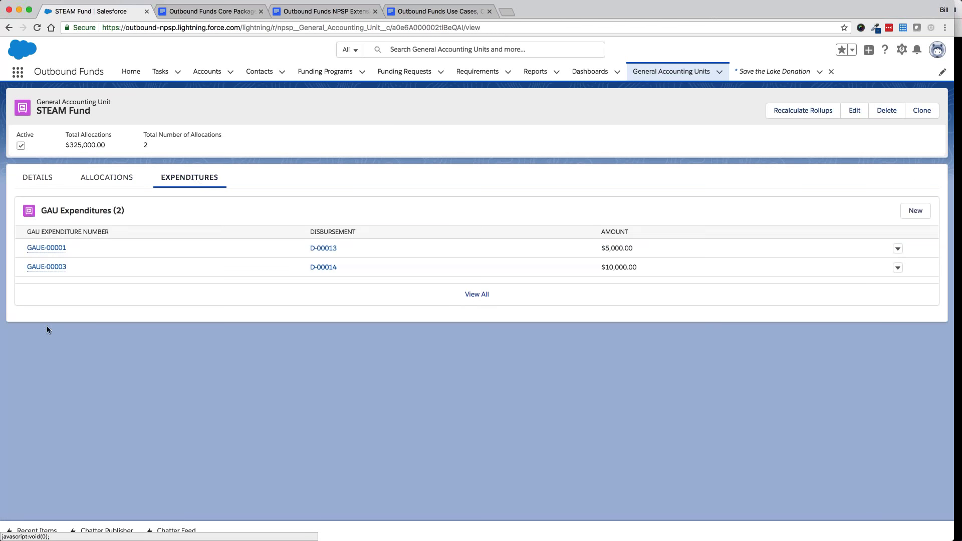
click(37, 177)
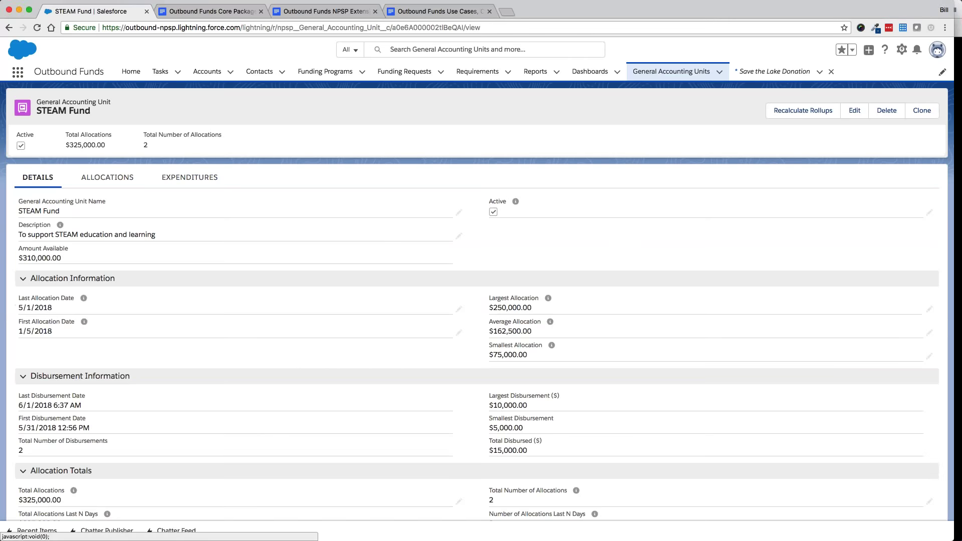
- Open the Scholarship Fund general accounting unit and review its GAU allocations and GAU expenditures
click(695, 74)
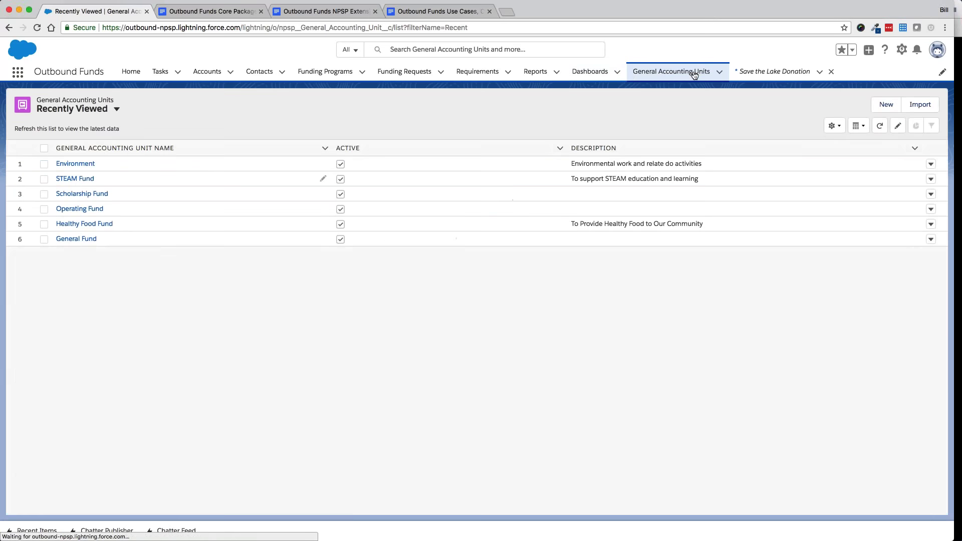
click(73, 194)
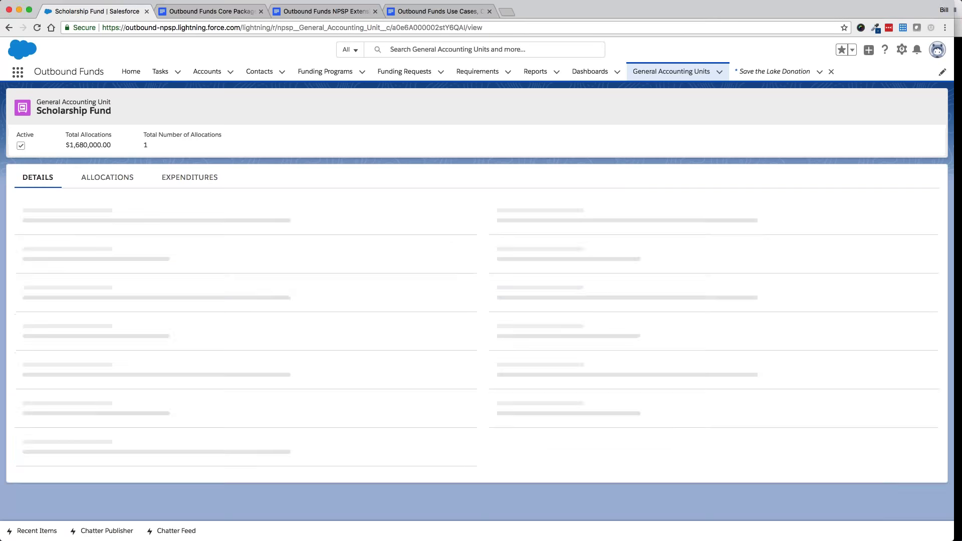
click(107, 178)
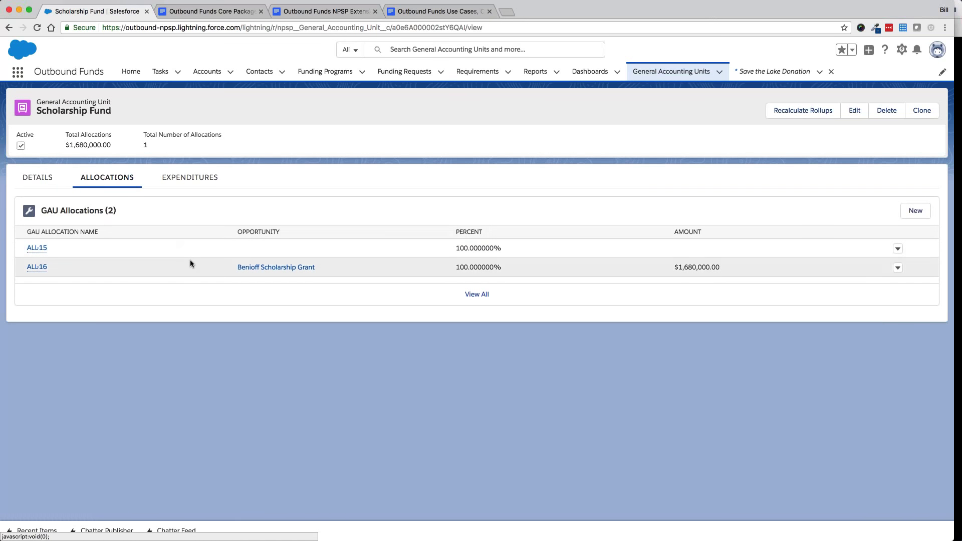
click(187, 179)
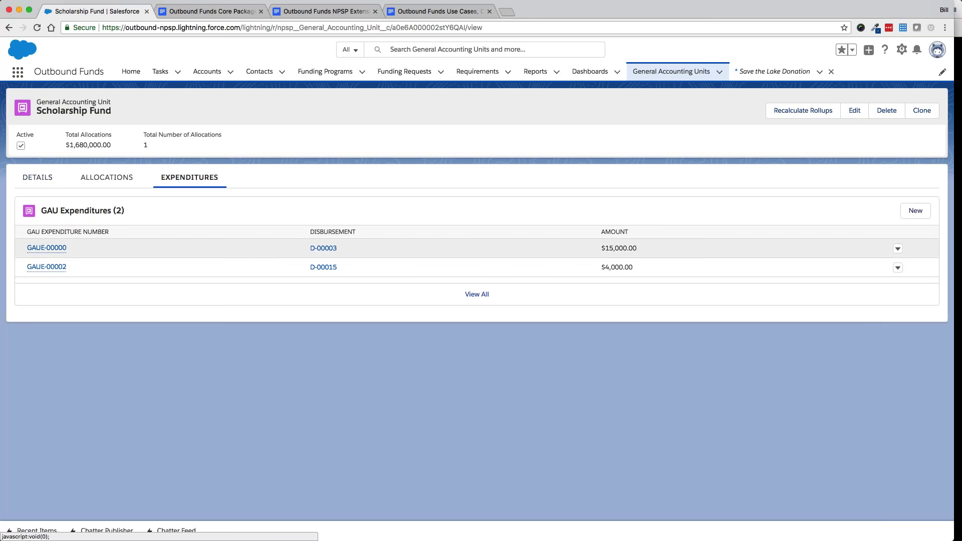
- Recalculate the Scholarship Fund's rollups and display its details
click(787, 114)
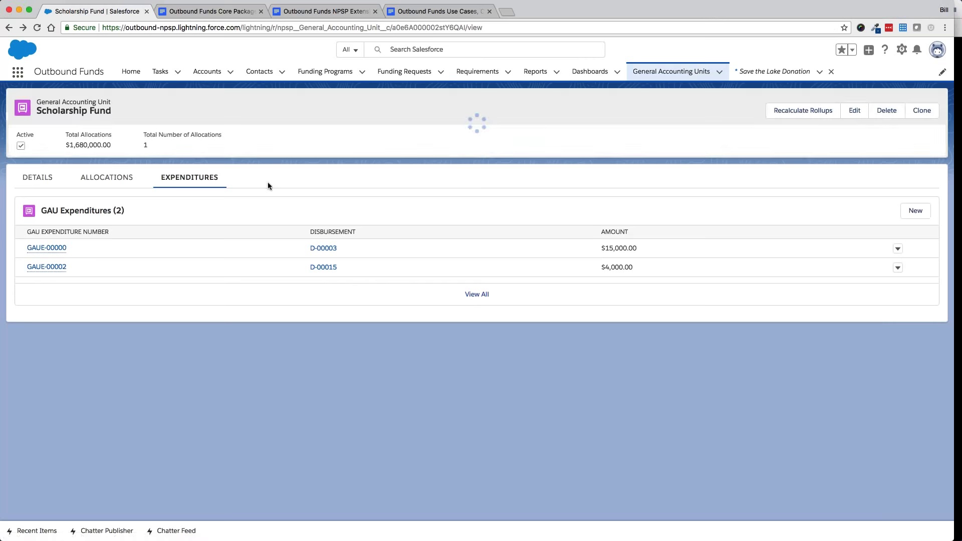
click(38, 177)
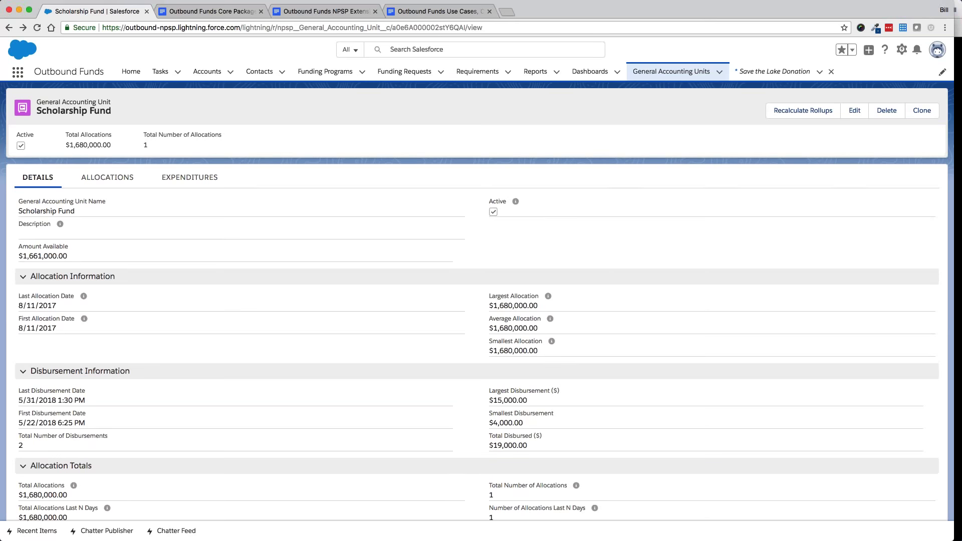
- Switch to the Outbound Funds Walkthrough presentation in Google Slides and advance to the Questions slide
mouse_move(20, 5)
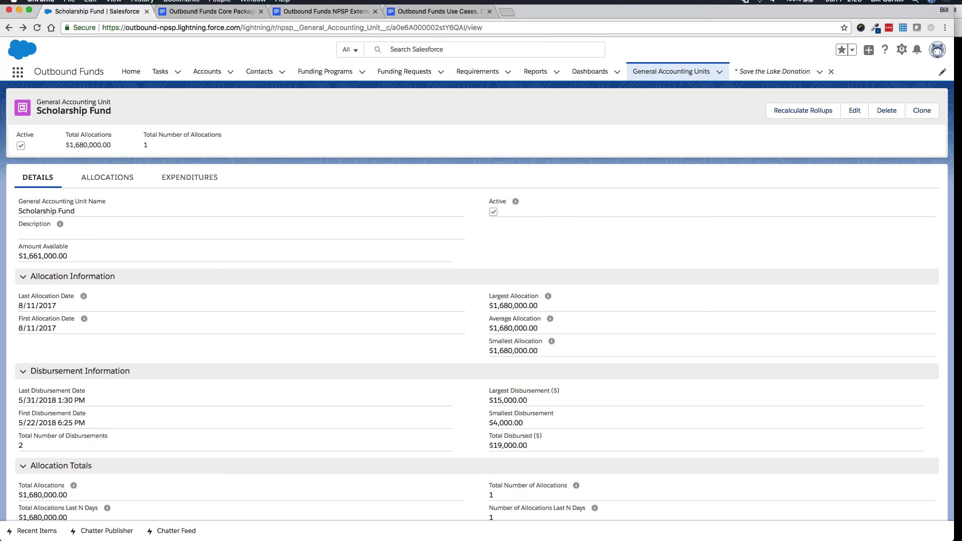
click(20, 11)
key(Right)
key(Left)
key(Right)
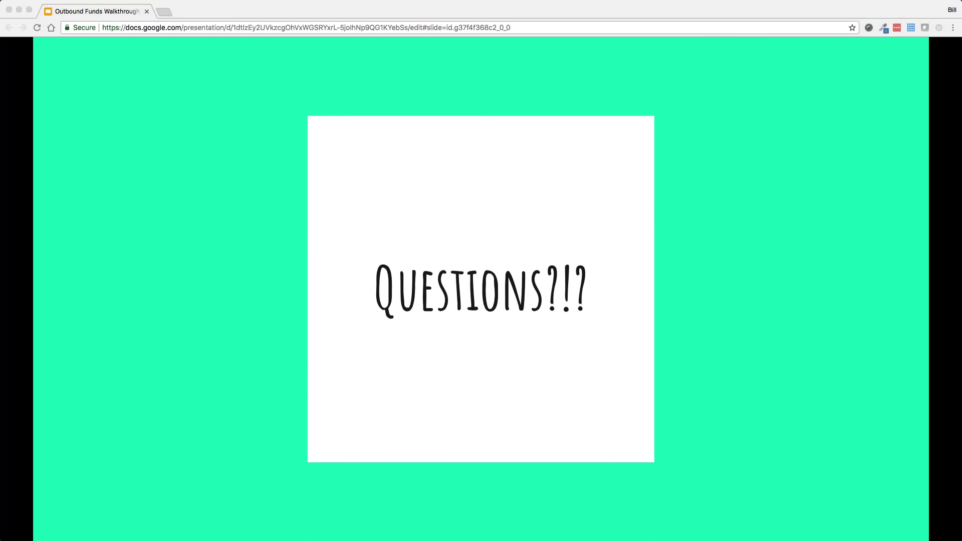